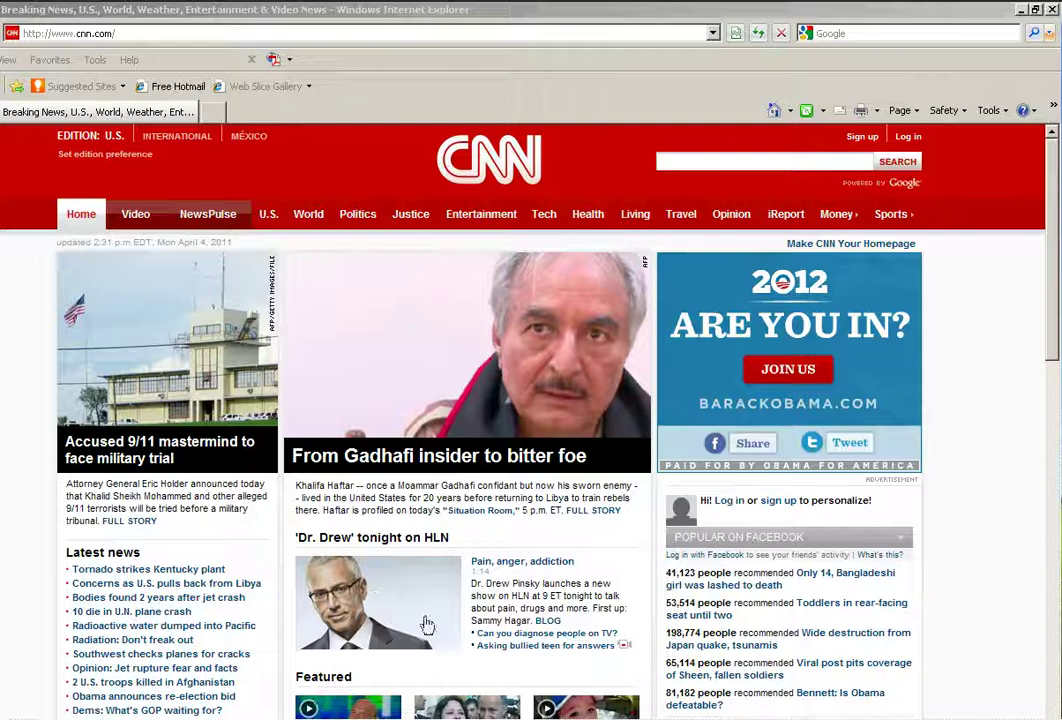
- Restore the Internet Explorer window and drag it onto the other monitor and back
click(366, 16)
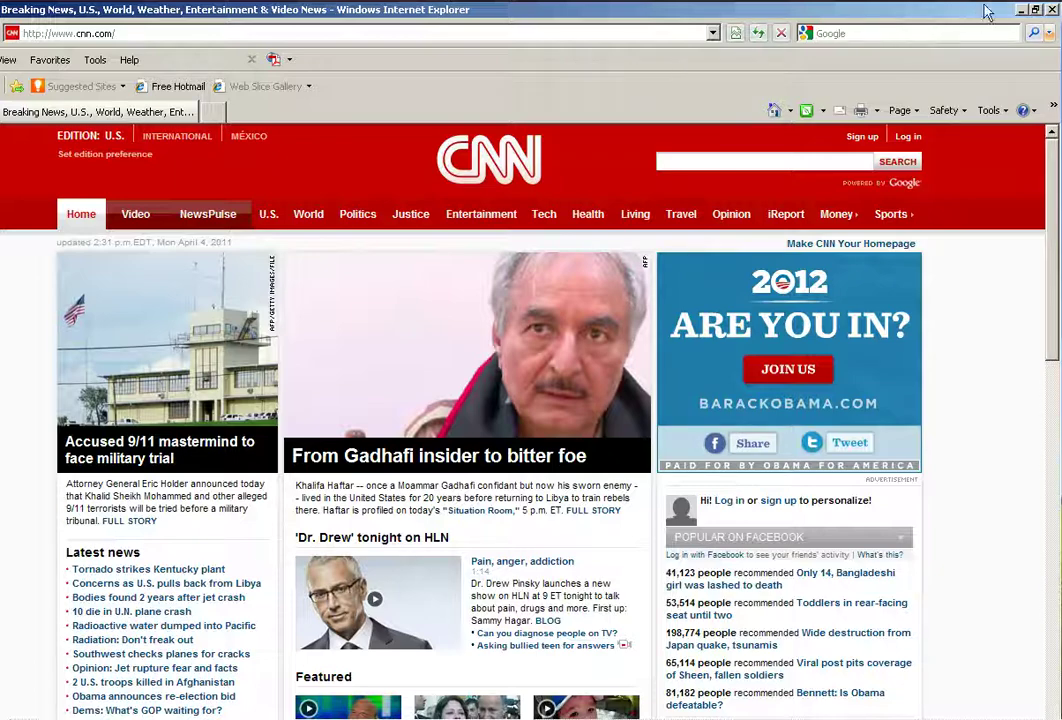
click(1034, 9)
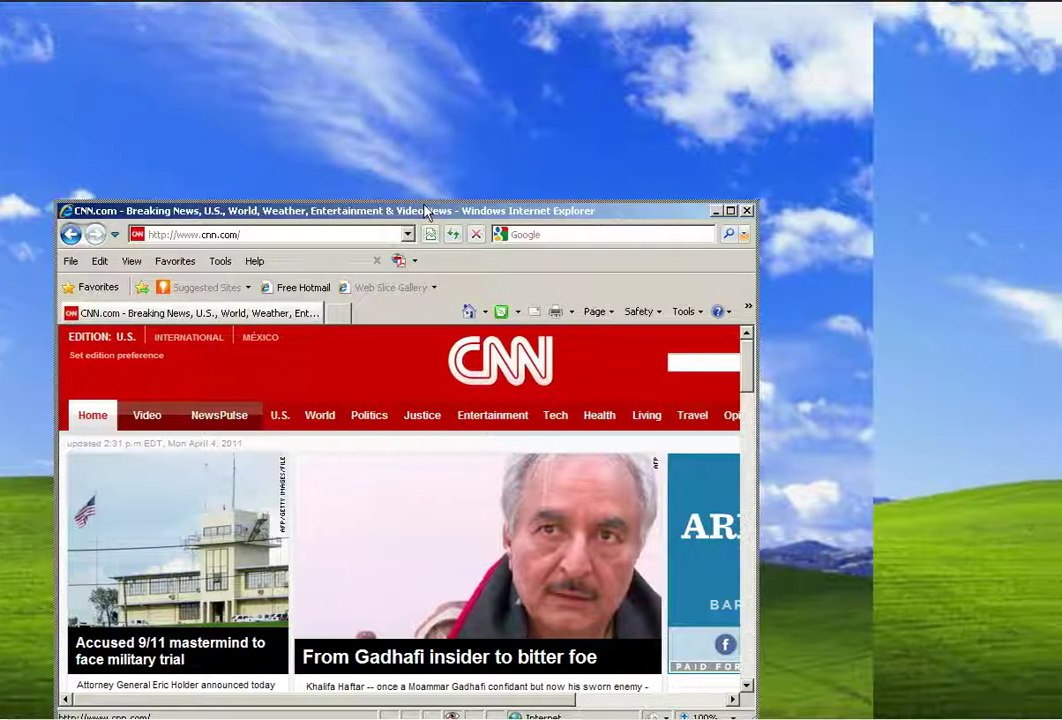
drag(585, 211, 688, 213)
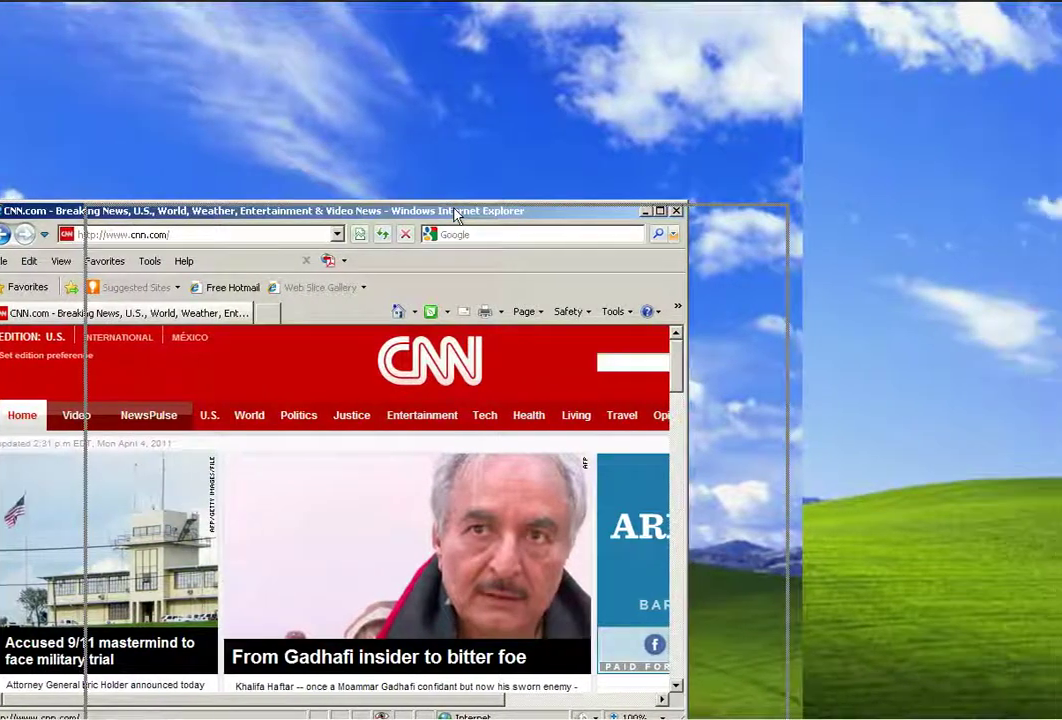
drag(455, 213, 614, 240)
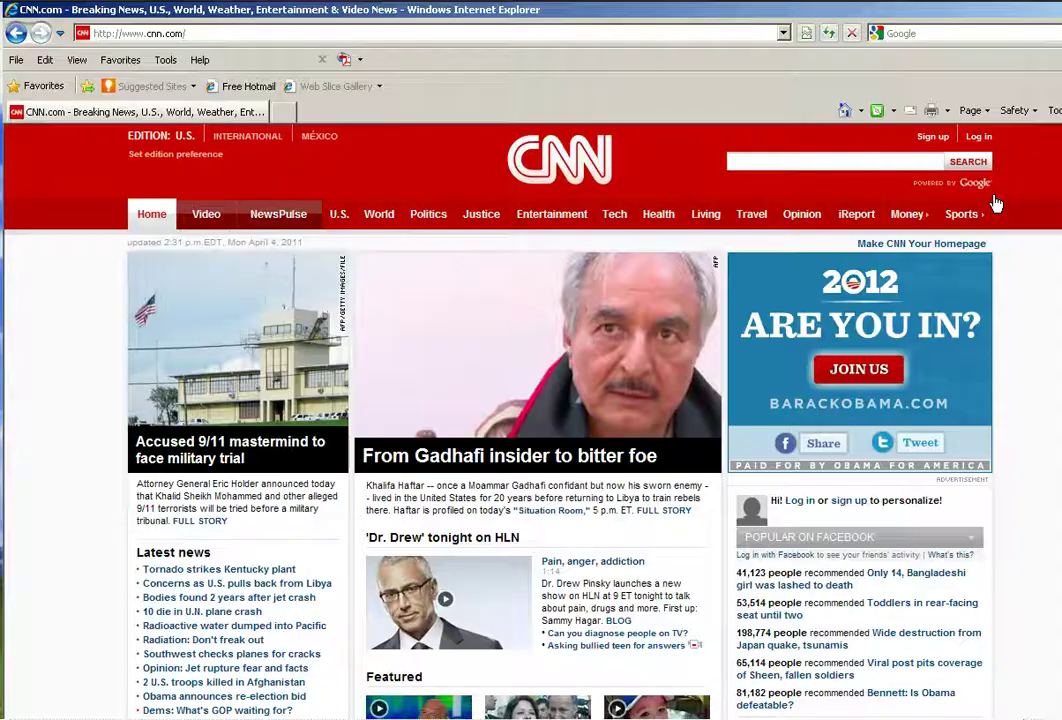
click(1058, 14)
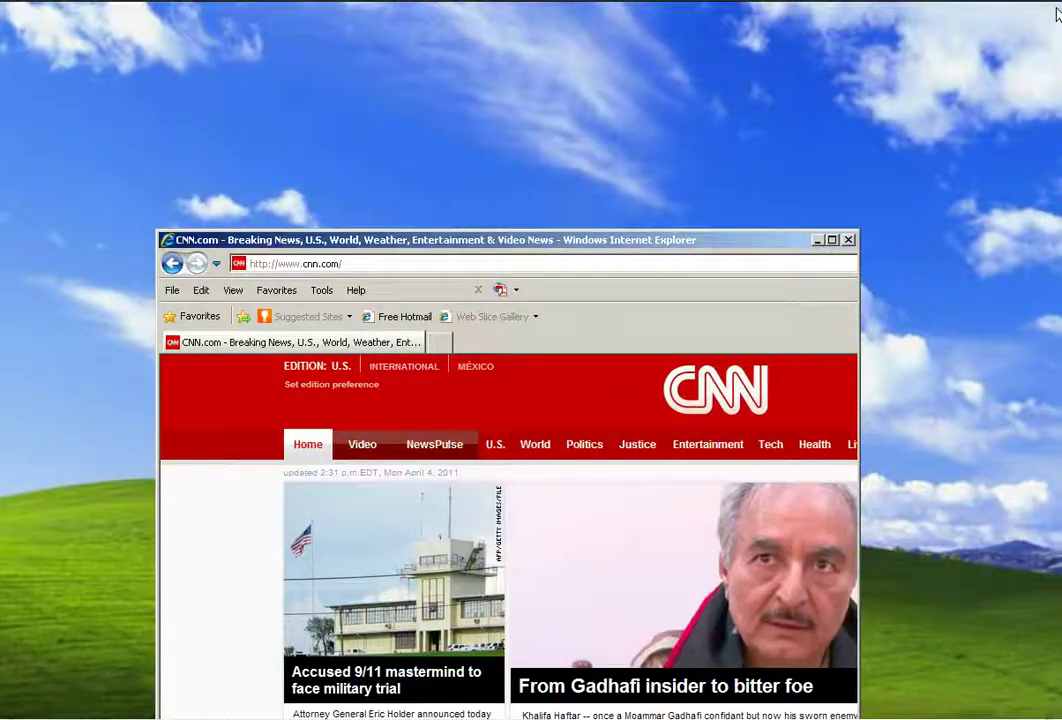
drag(563, 244, 56, 300)
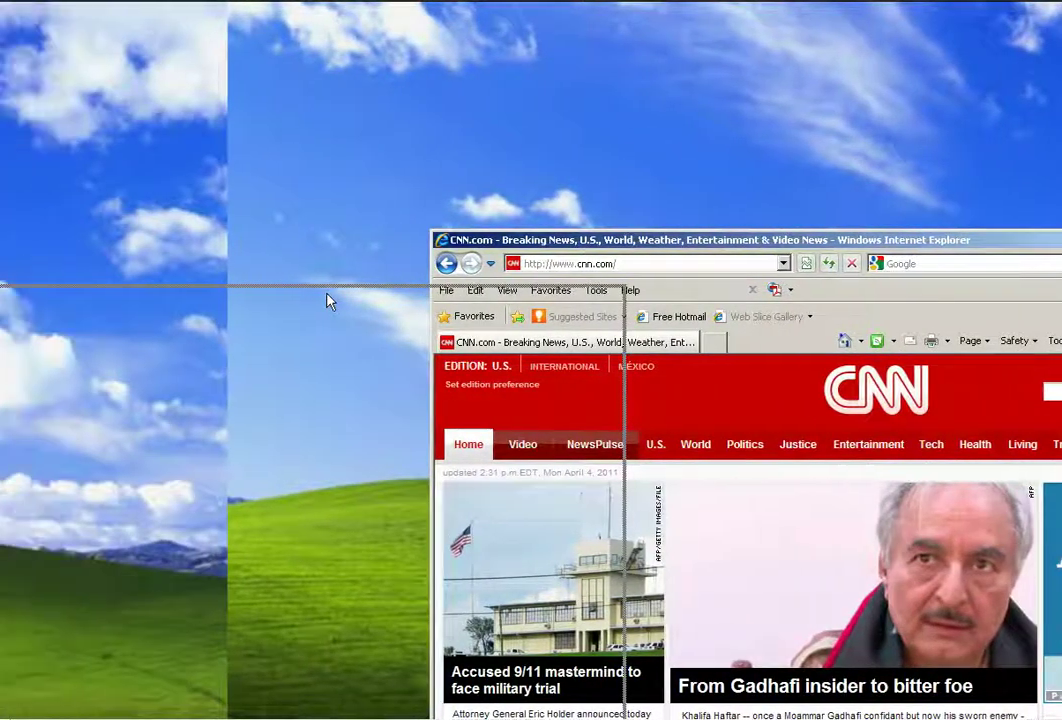
drag(330, 300, 330, 300)
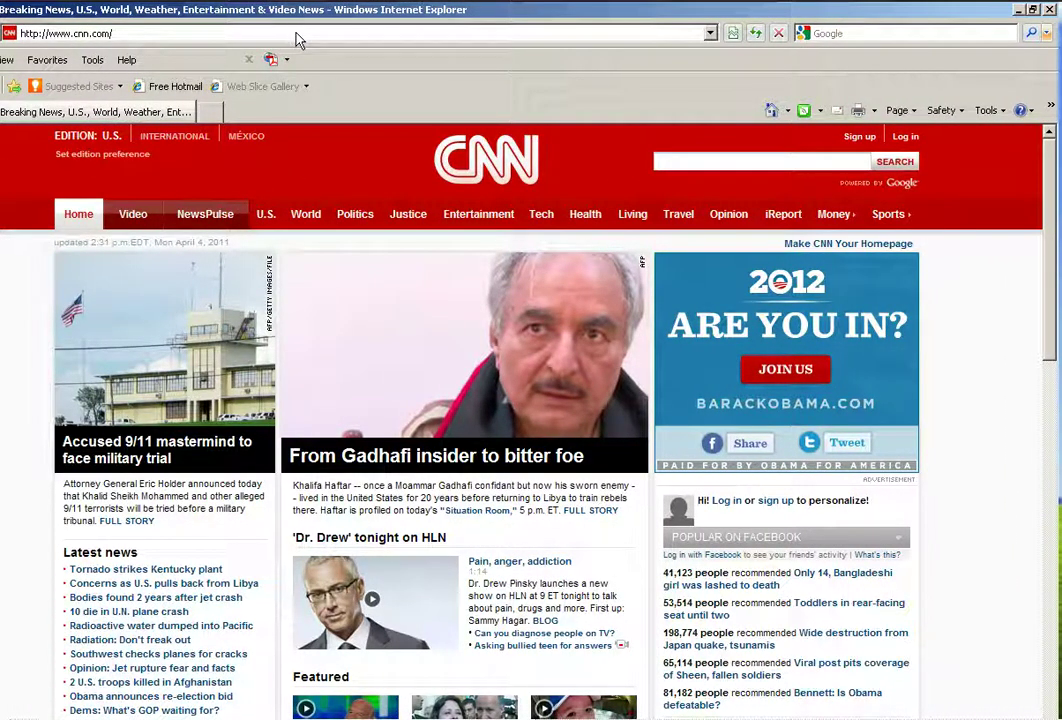
- Go to displayfusion.com, download DisplayFusionSetup-3.3.0.exe, and choose to run it
click(296, 33)
text(d)
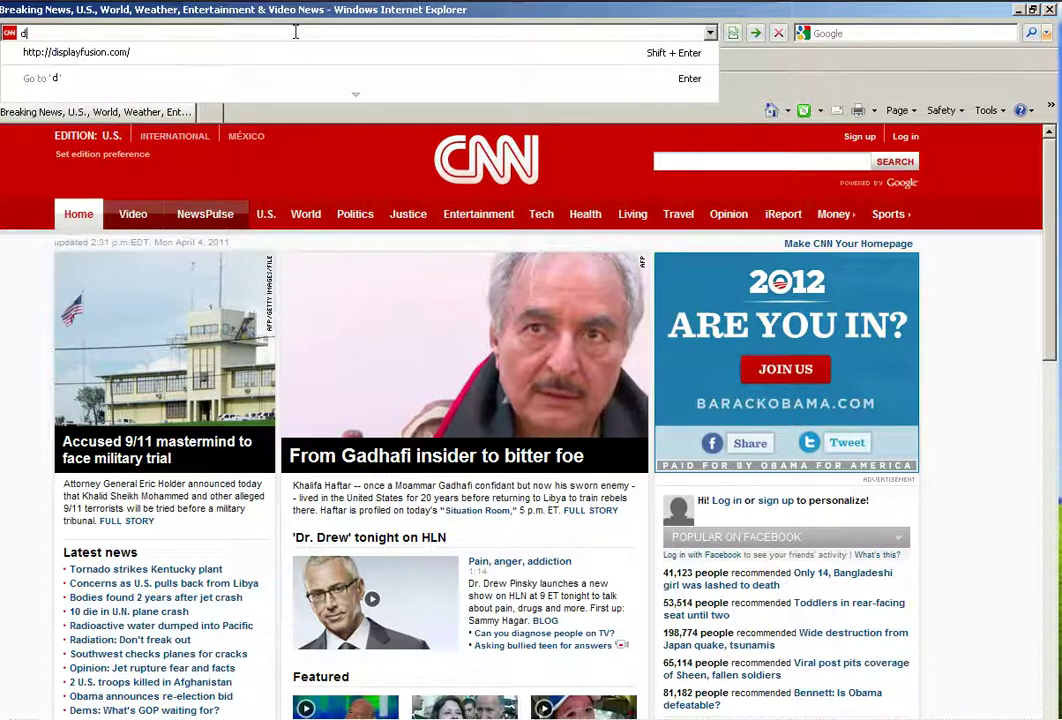
key(Down)
key(Return)
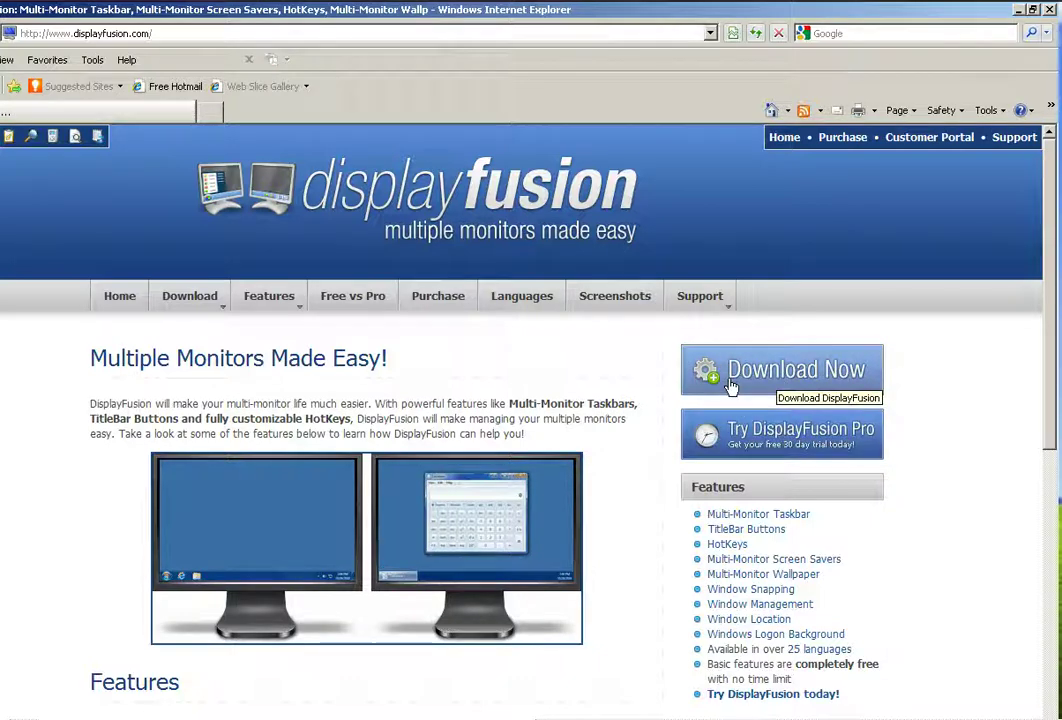
click(778, 380)
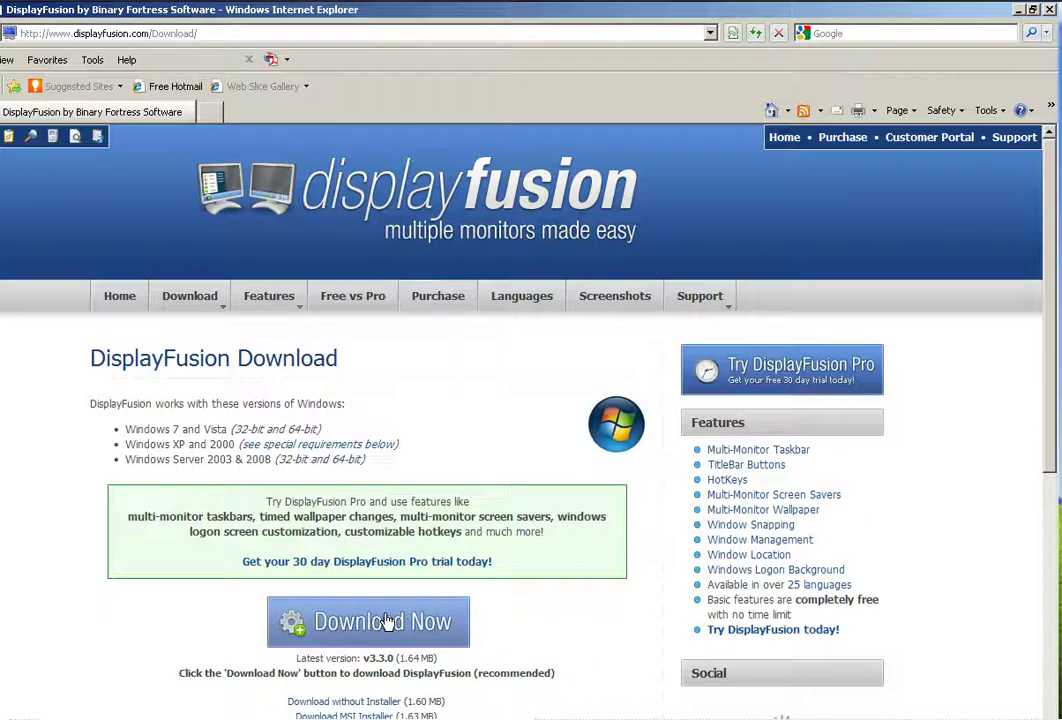
click(388, 622)
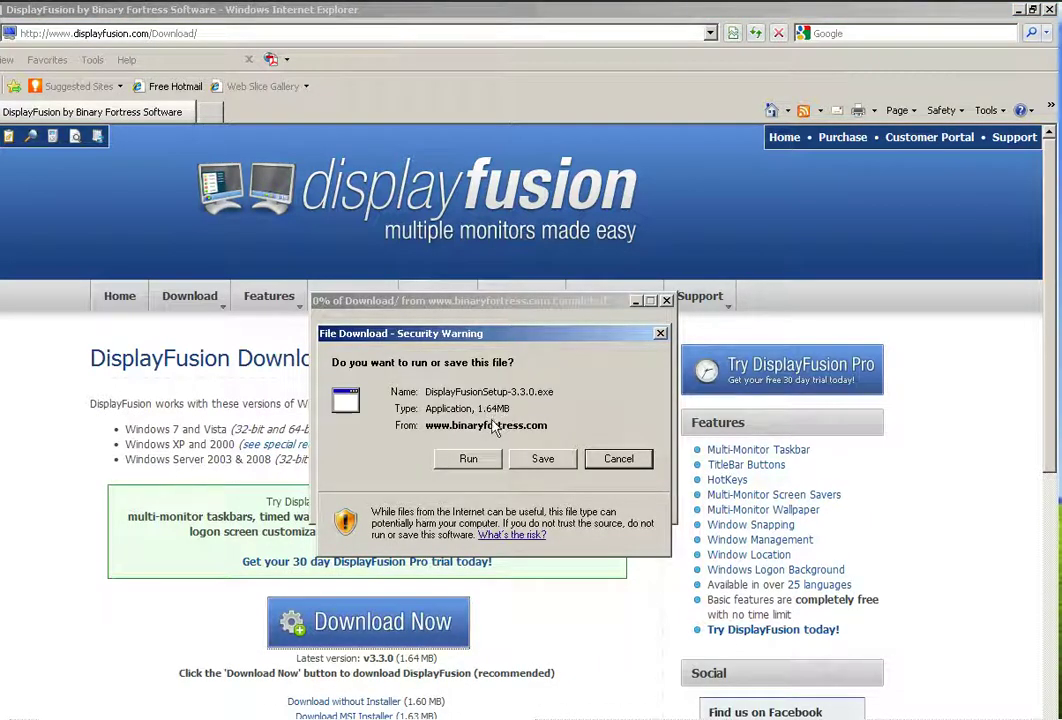
click(468, 460)
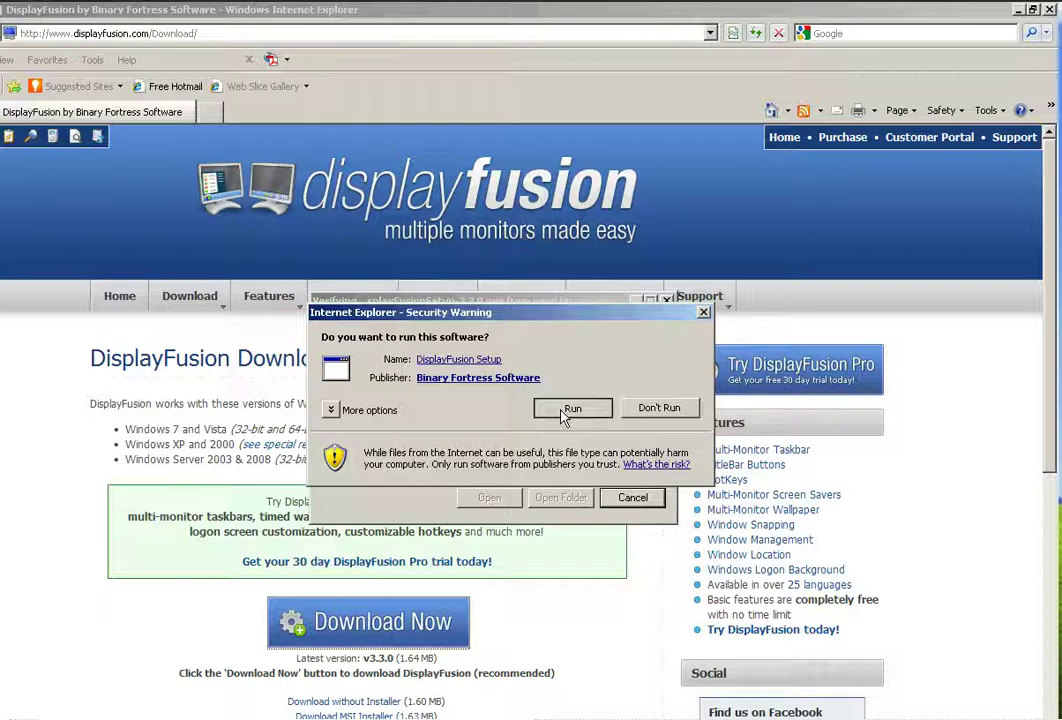
- Run DisplayFusion Setup in English and accept the license agreement
click(565, 409)
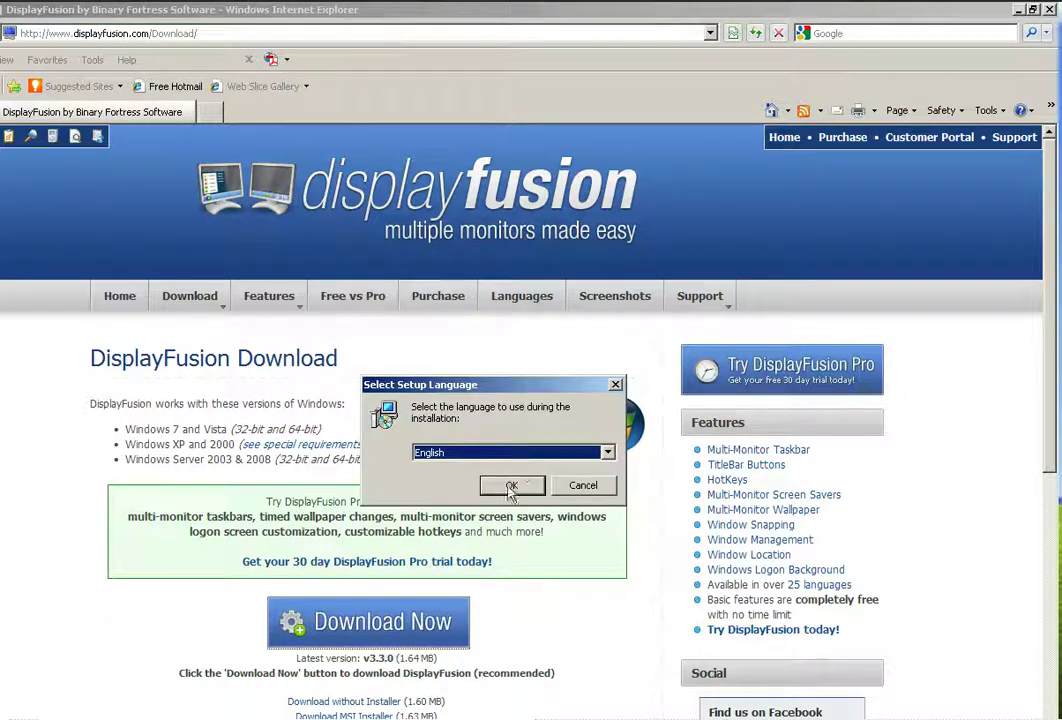
click(506, 485)
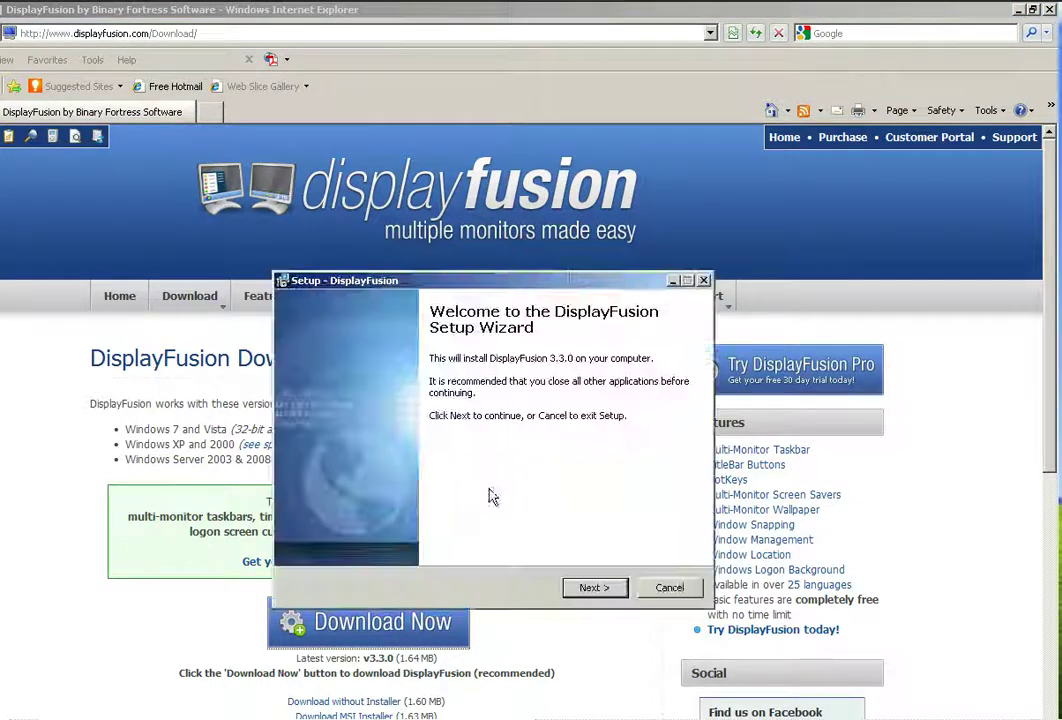
click(592, 587)
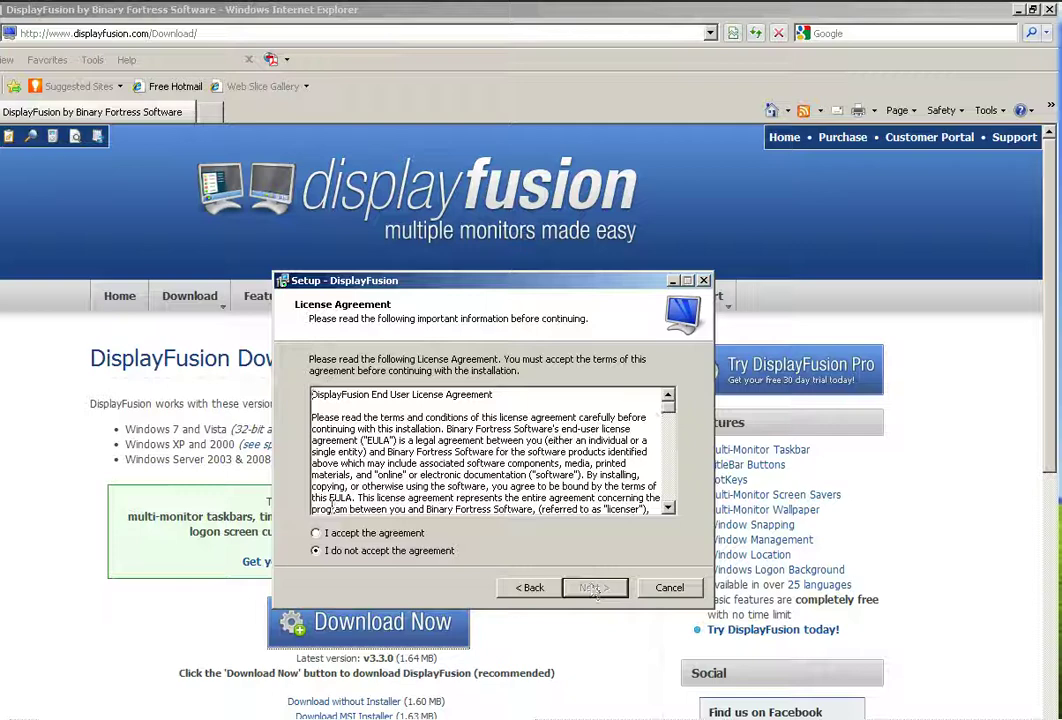
click(316, 533)
click(578, 589)
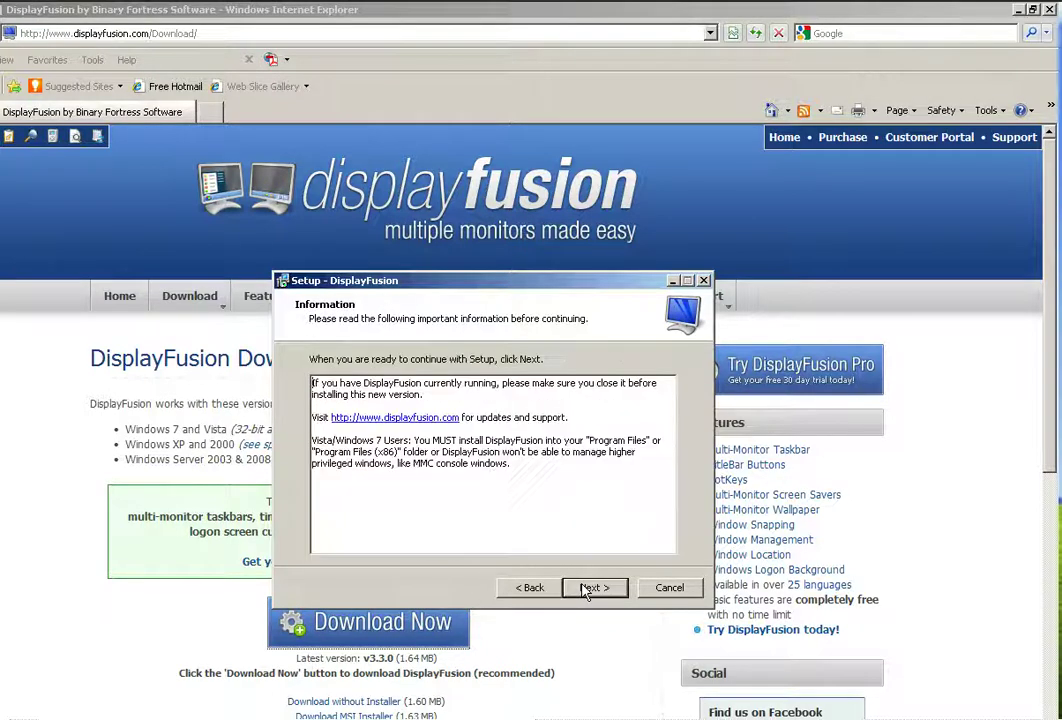
- Install with default folders, no license key, startup and desktop icon, then launch DisplayFusion
click(576, 589)
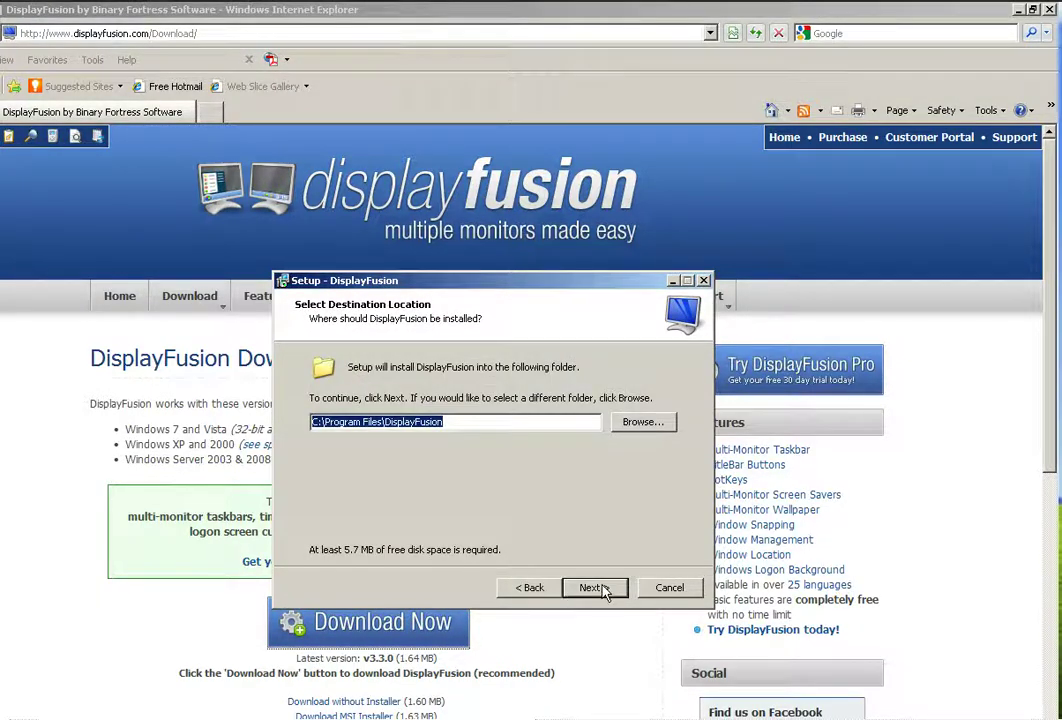
click(590, 588)
click(594, 590)
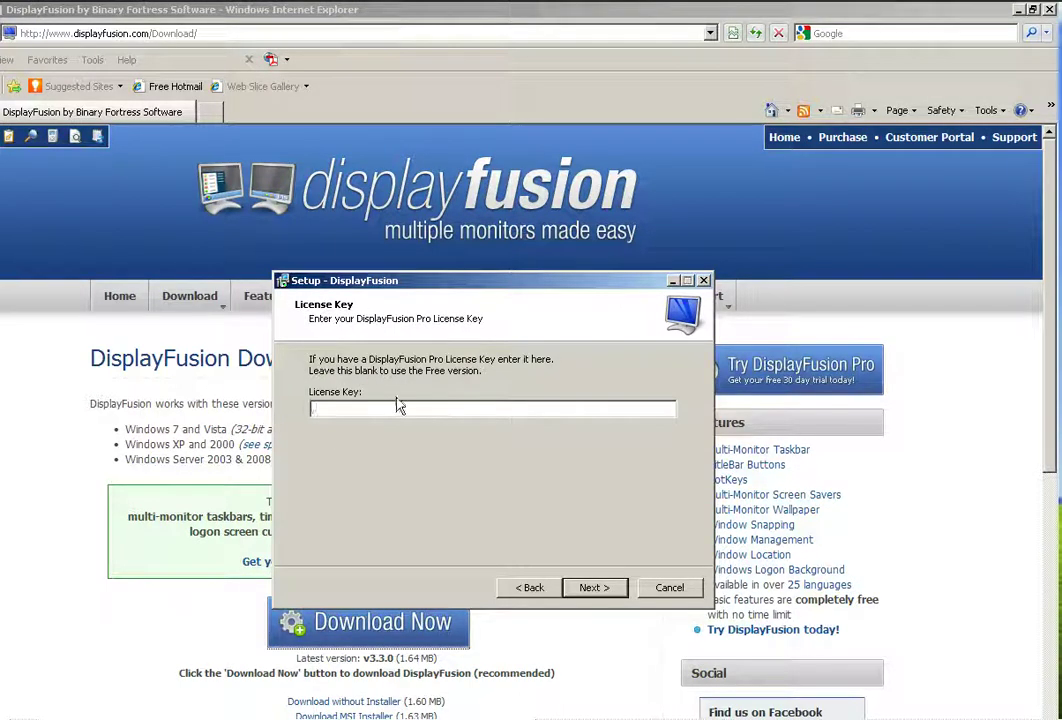
click(592, 590)
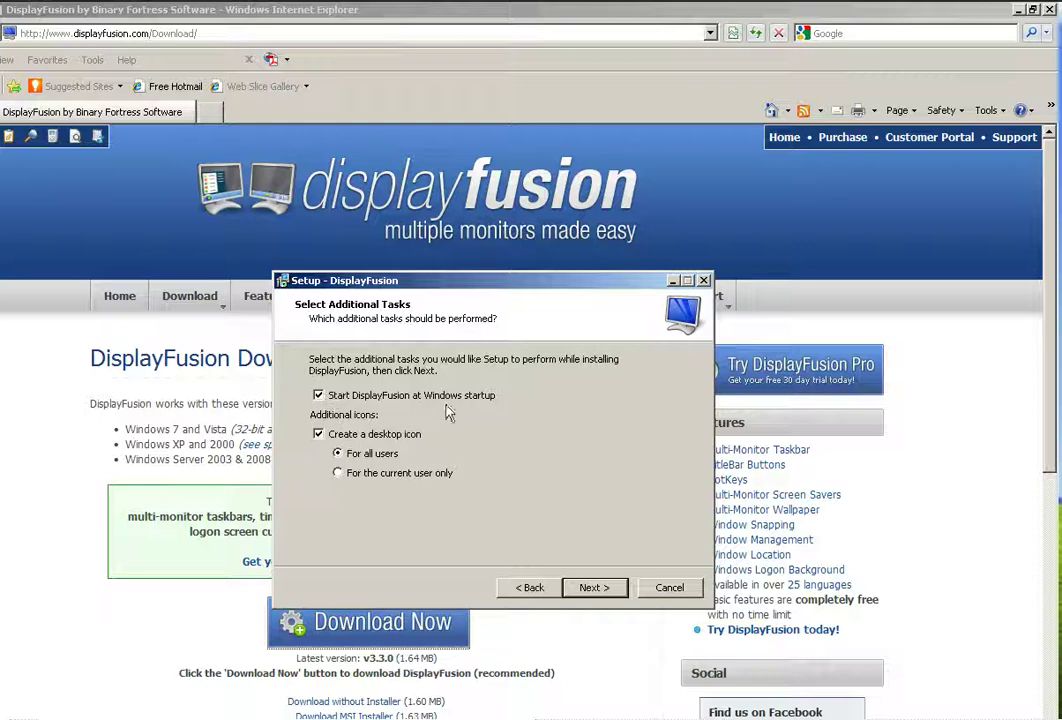
click(594, 588)
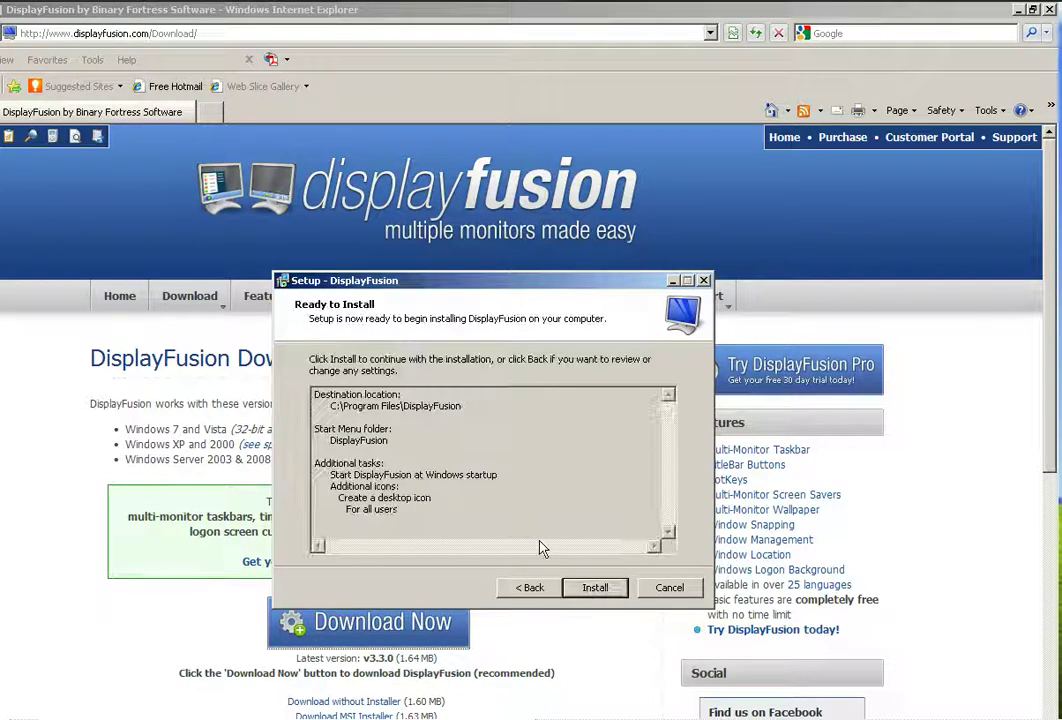
click(594, 588)
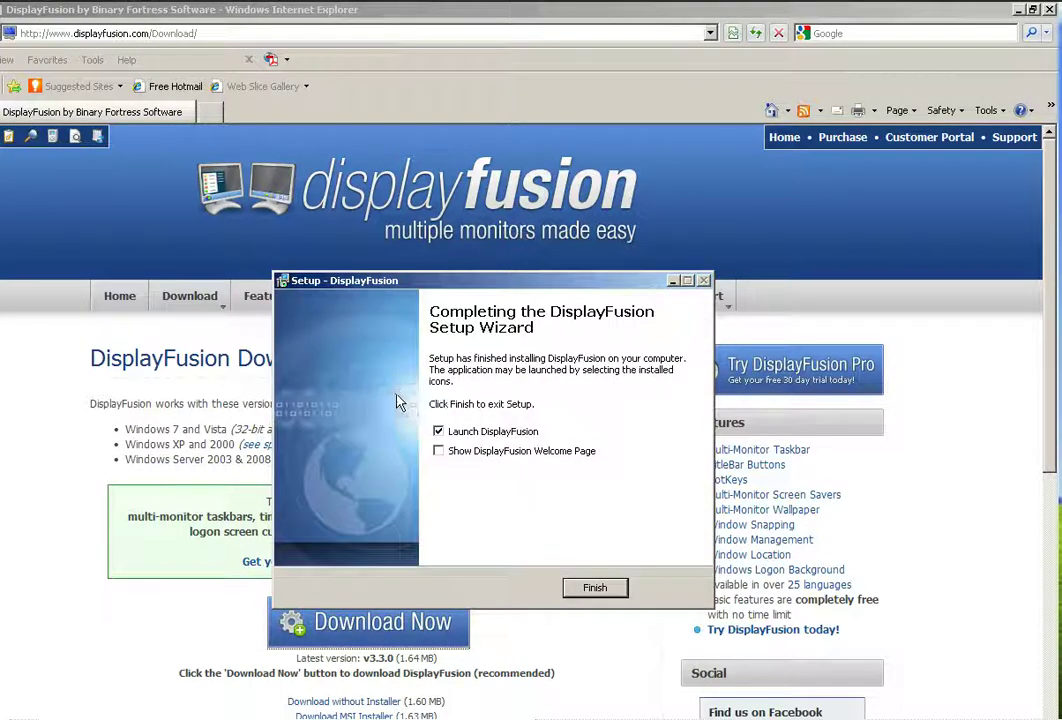
click(595, 588)
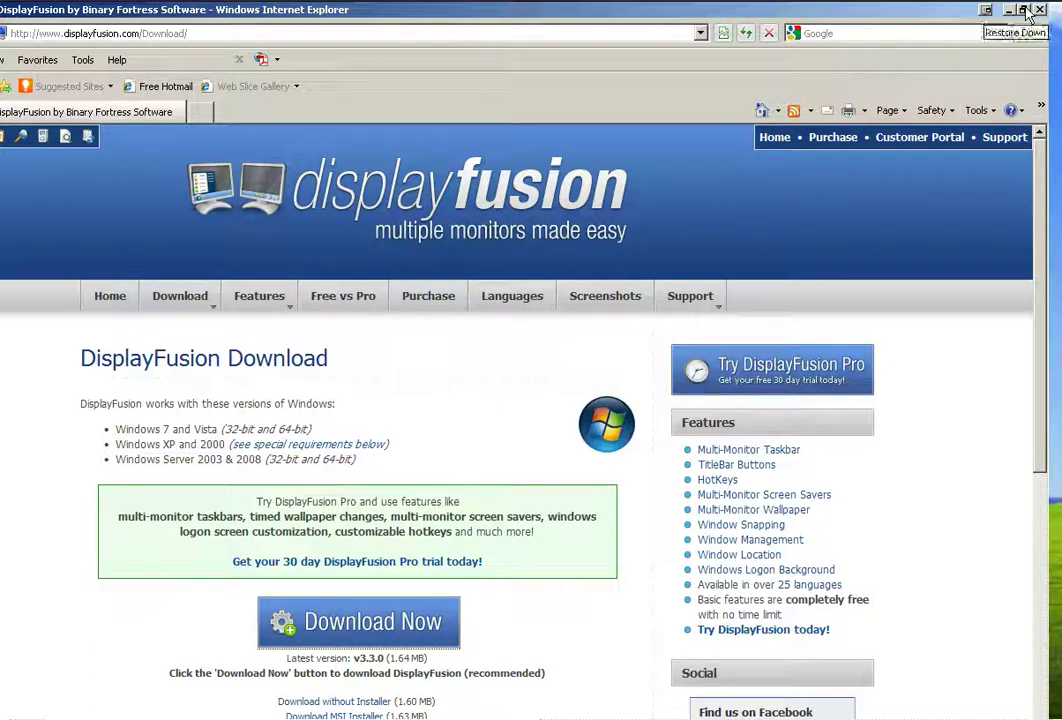
- Restore, maximize, and restore the Internet Explorer window again with Win+Down
click(1023, 10)
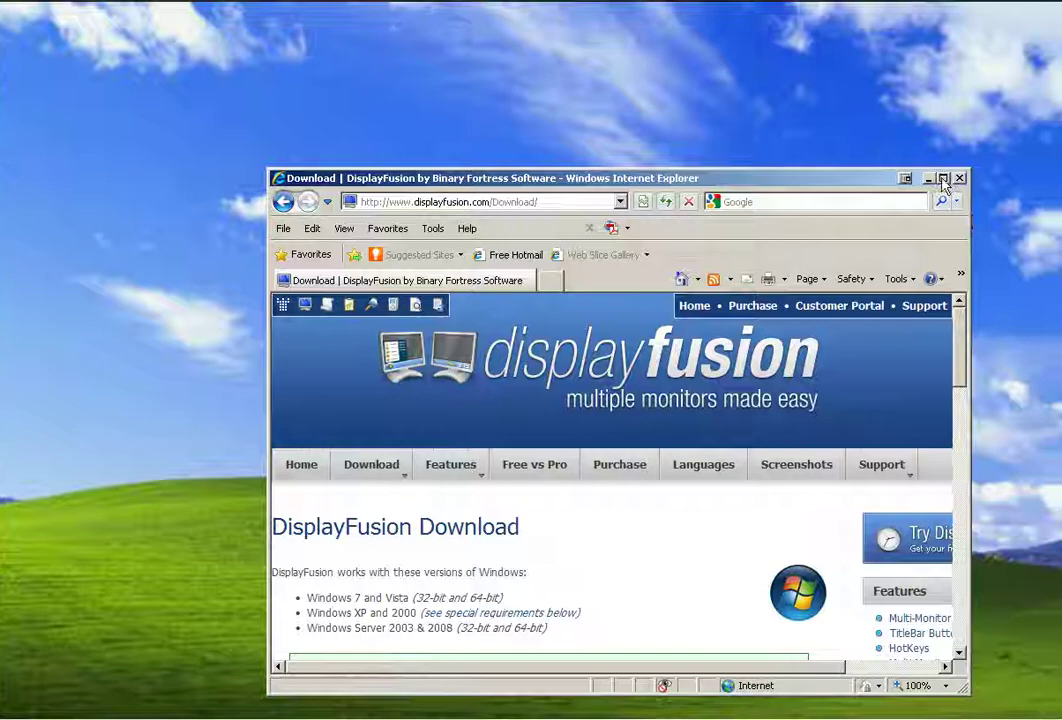
click(933, 179)
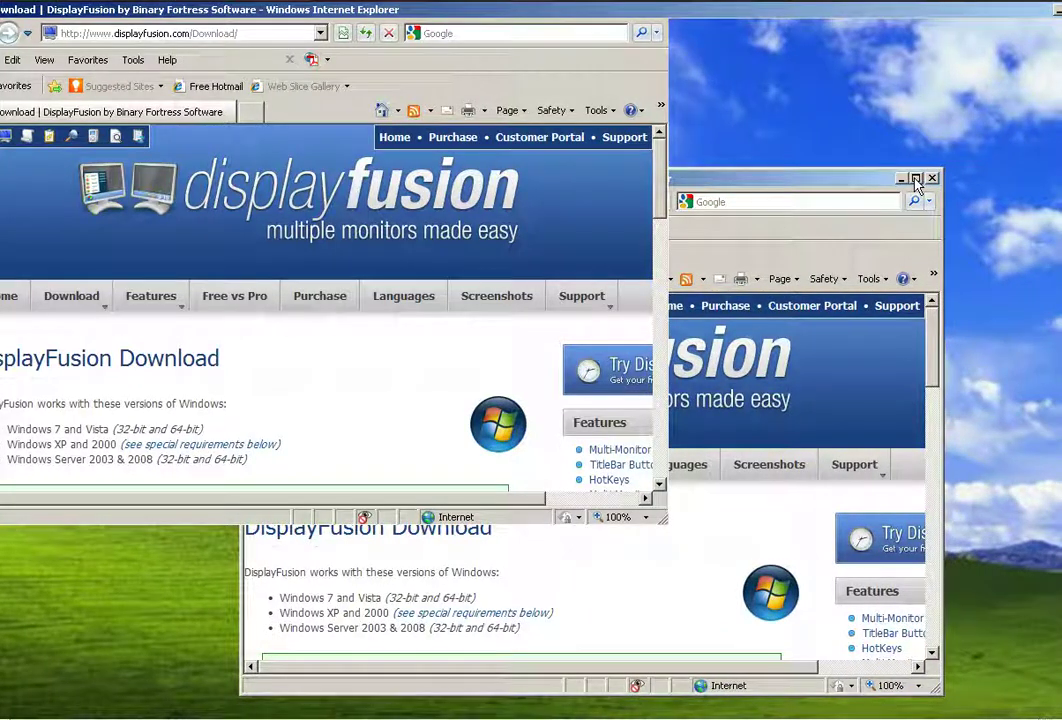
key(super+Down)
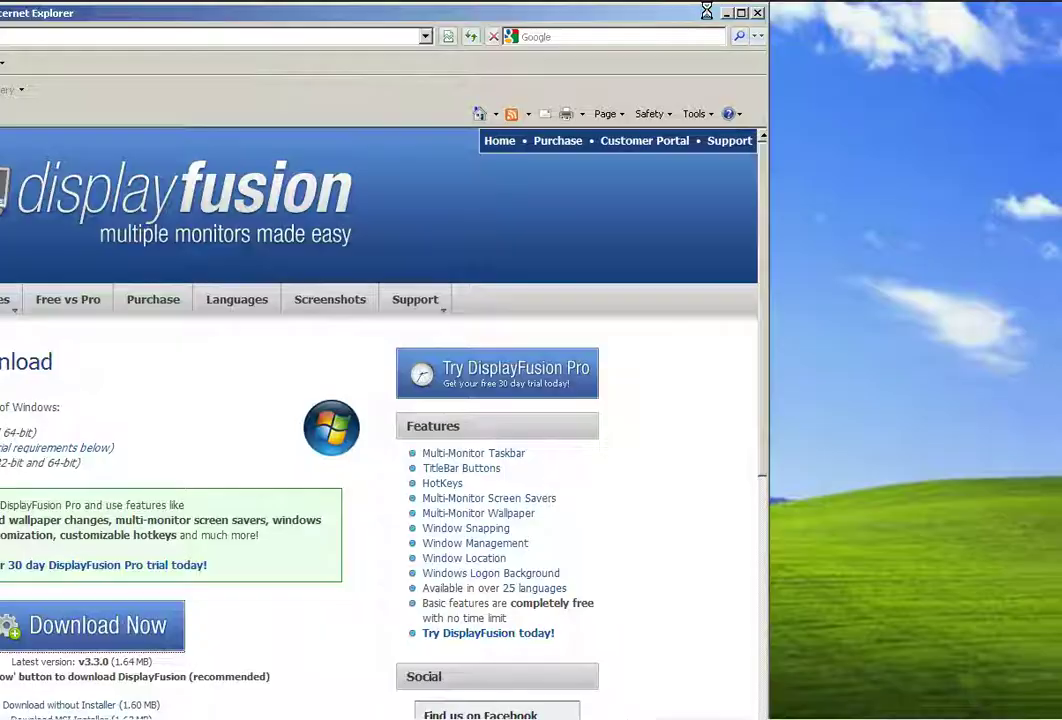
- Shift the IE window between monitors using the title-bar button and Ctrl+Win+X
click(794, 12)
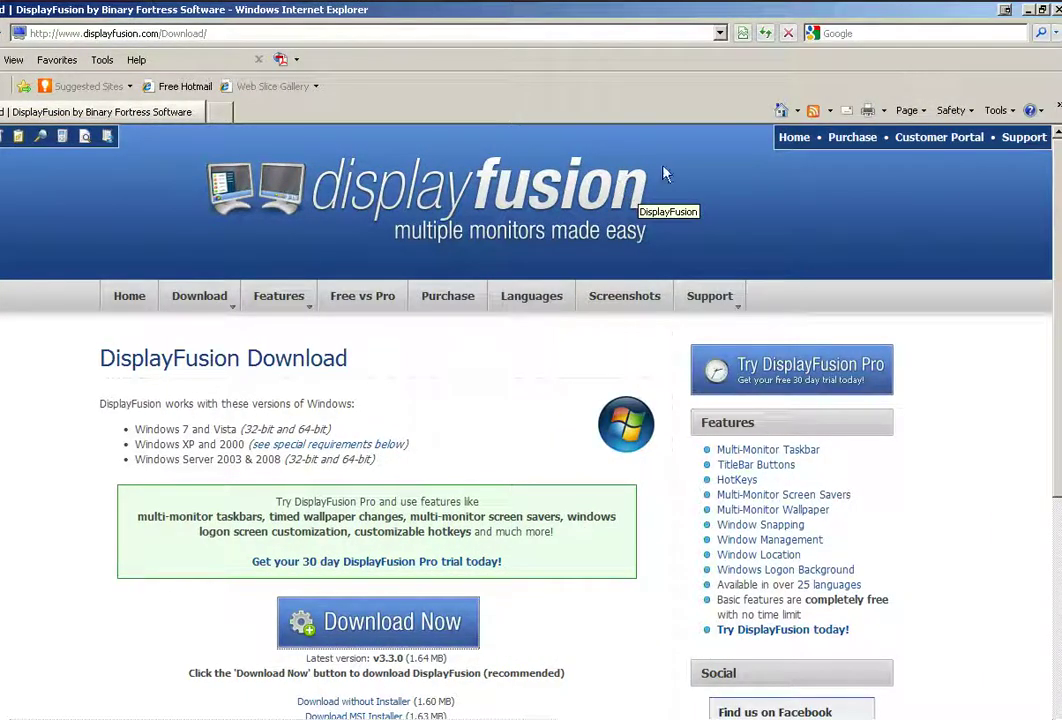
click(1007, 14)
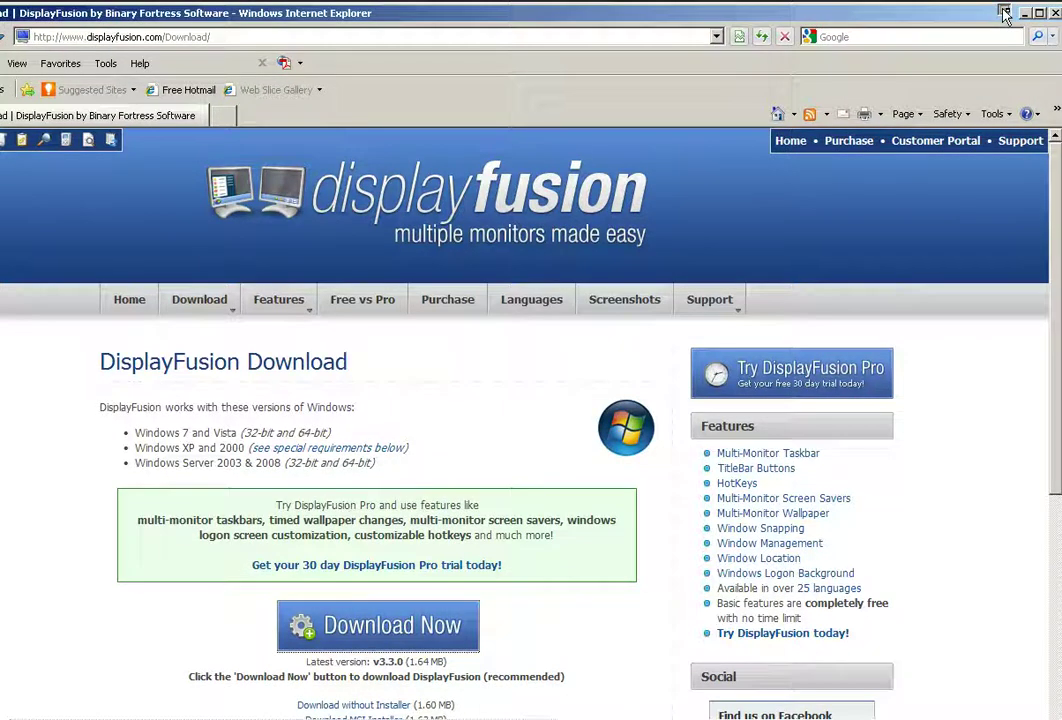
click(1005, 14)
key(ctrl+super+x)
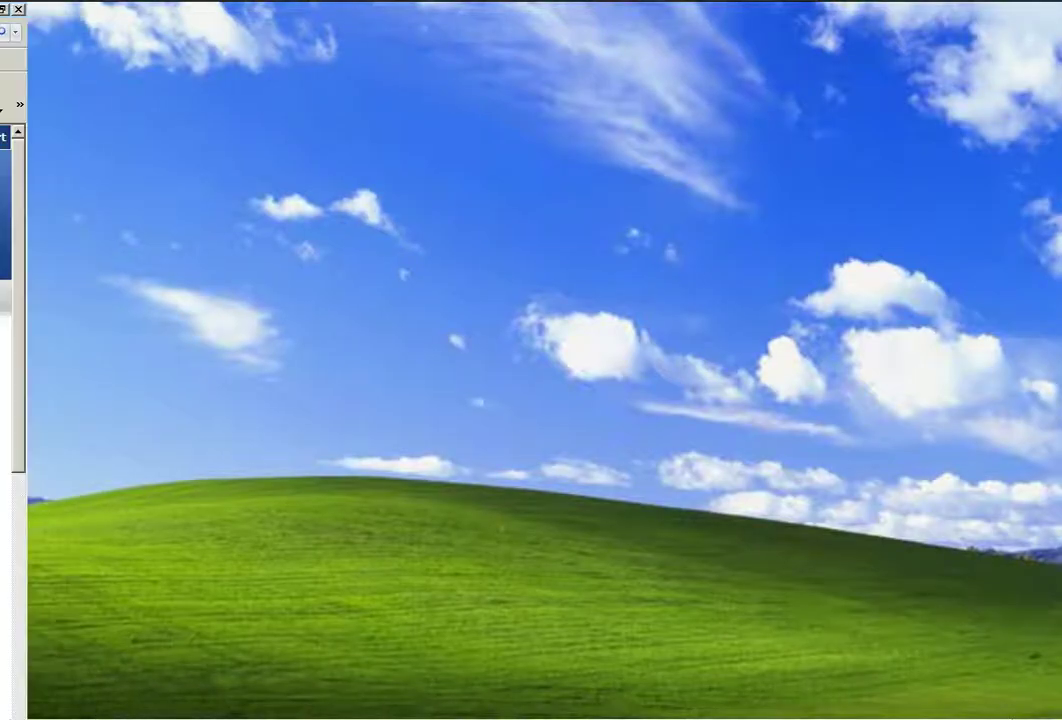
click(1012, 10)
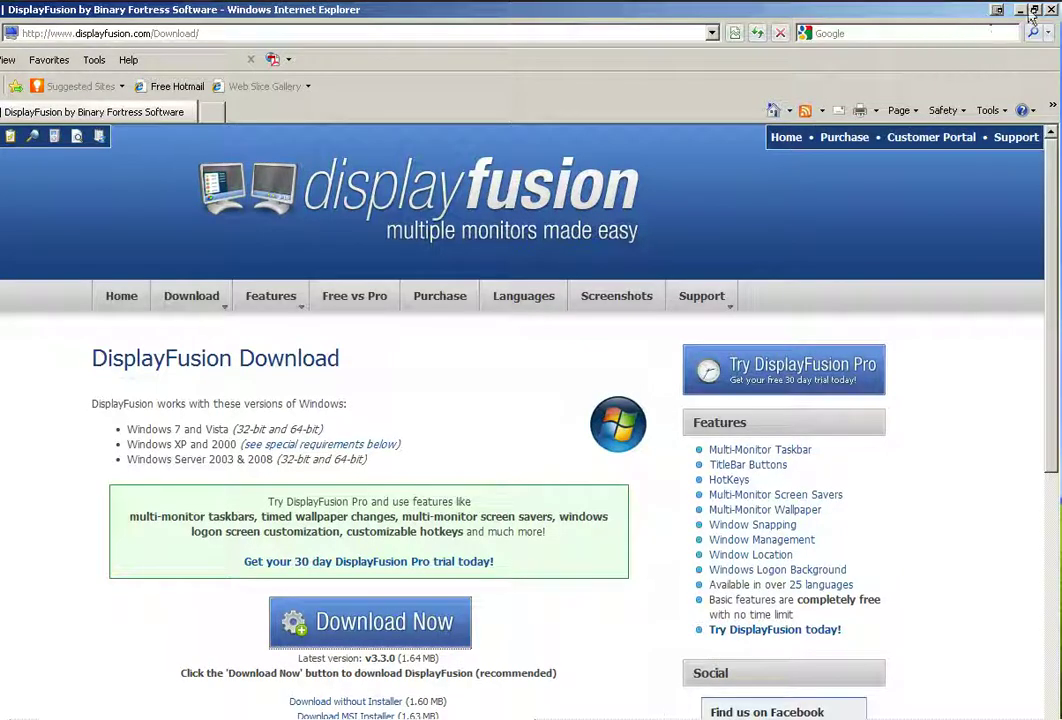
click(1035, 12)
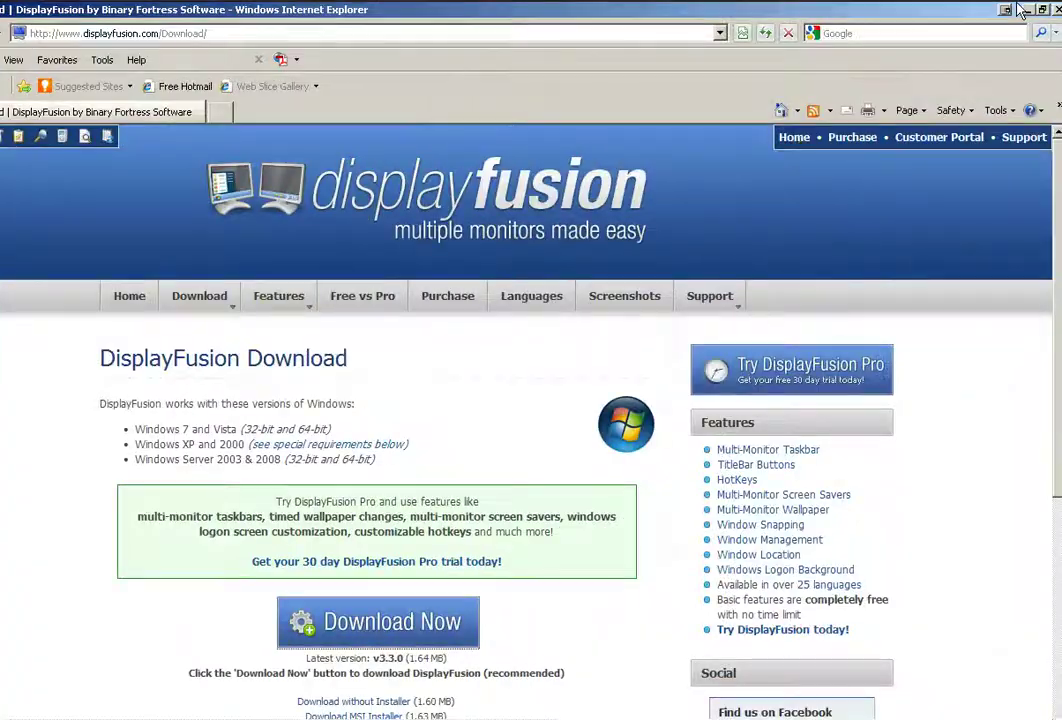
- Send IE to the other monitor, open Desktop Wallpaper settings, and close Internet Explorer
click(1010, 10)
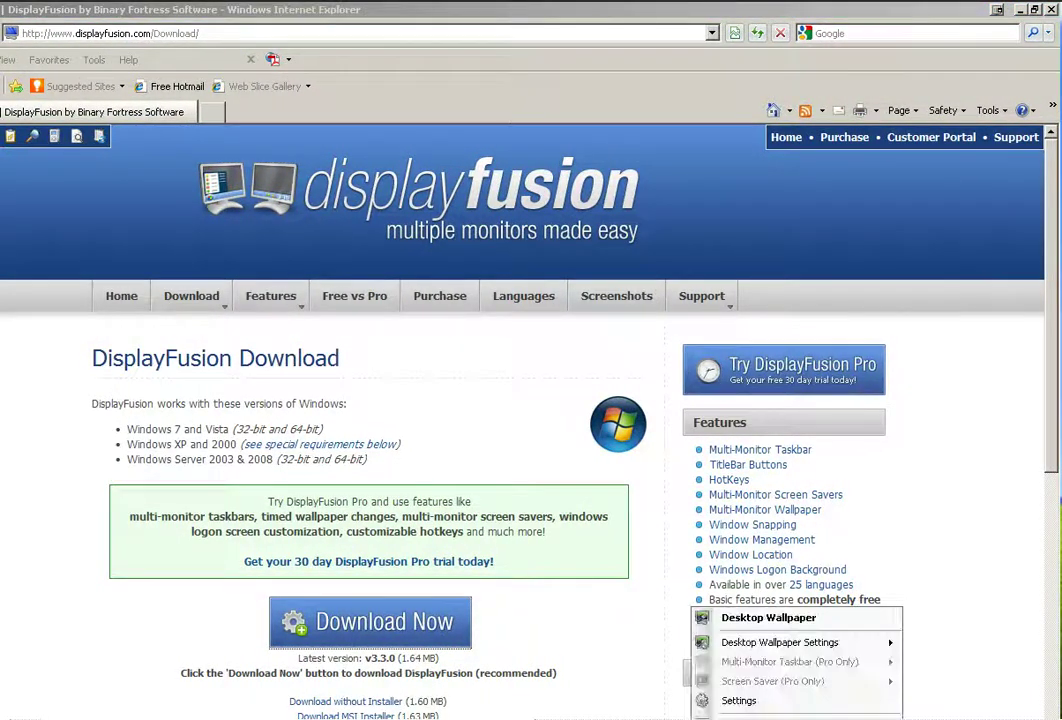
click(884, 619)
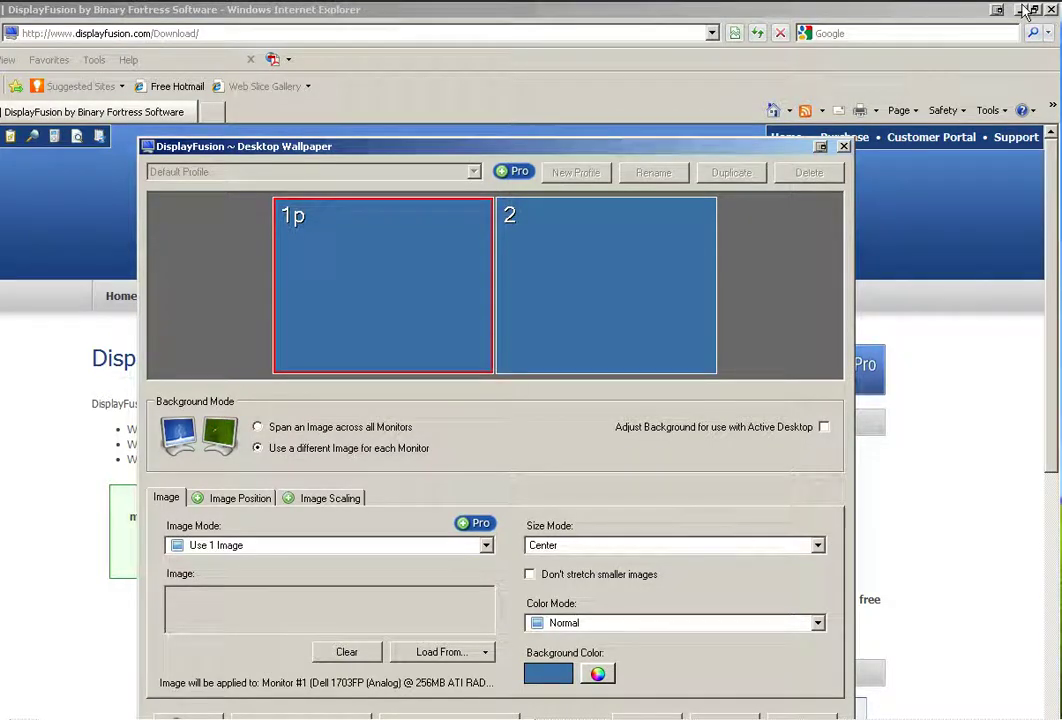
click(1050, 12)
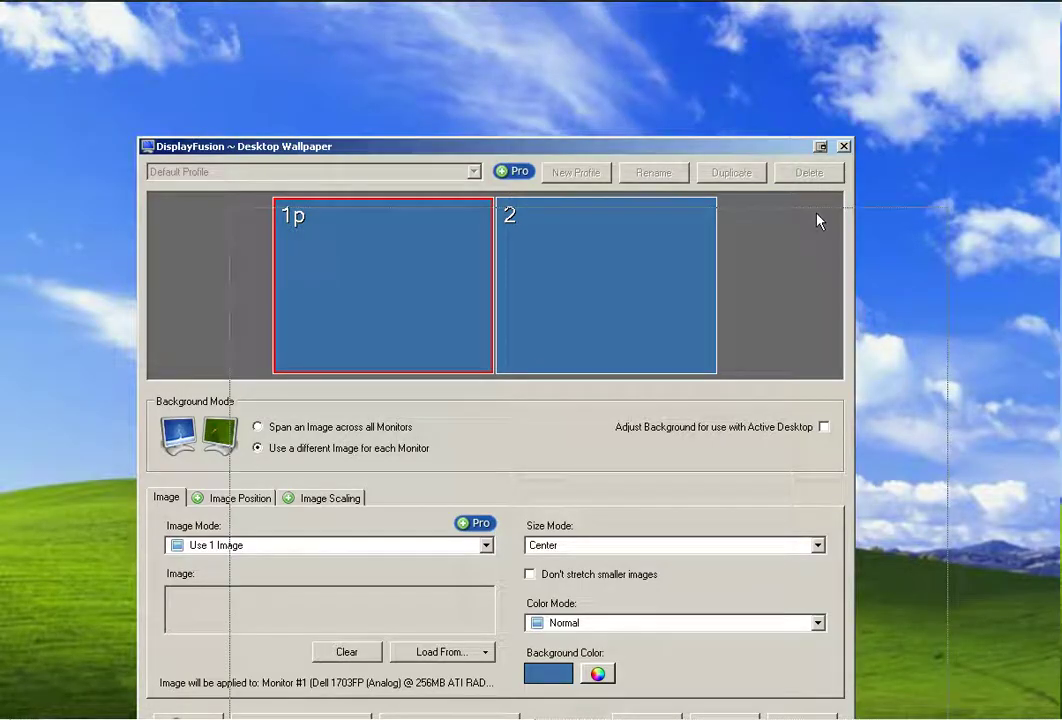
drag(467, 146, 550, 180)
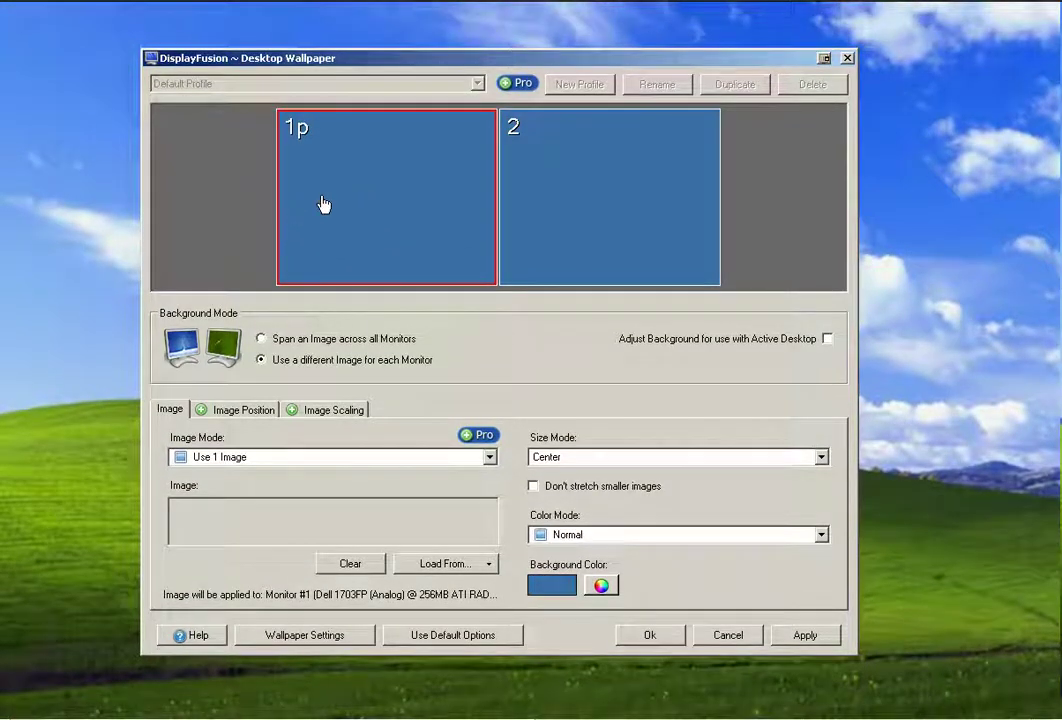
- Check the monitor previews and set Background Mode to span one image across all monitors
click(545, 212)
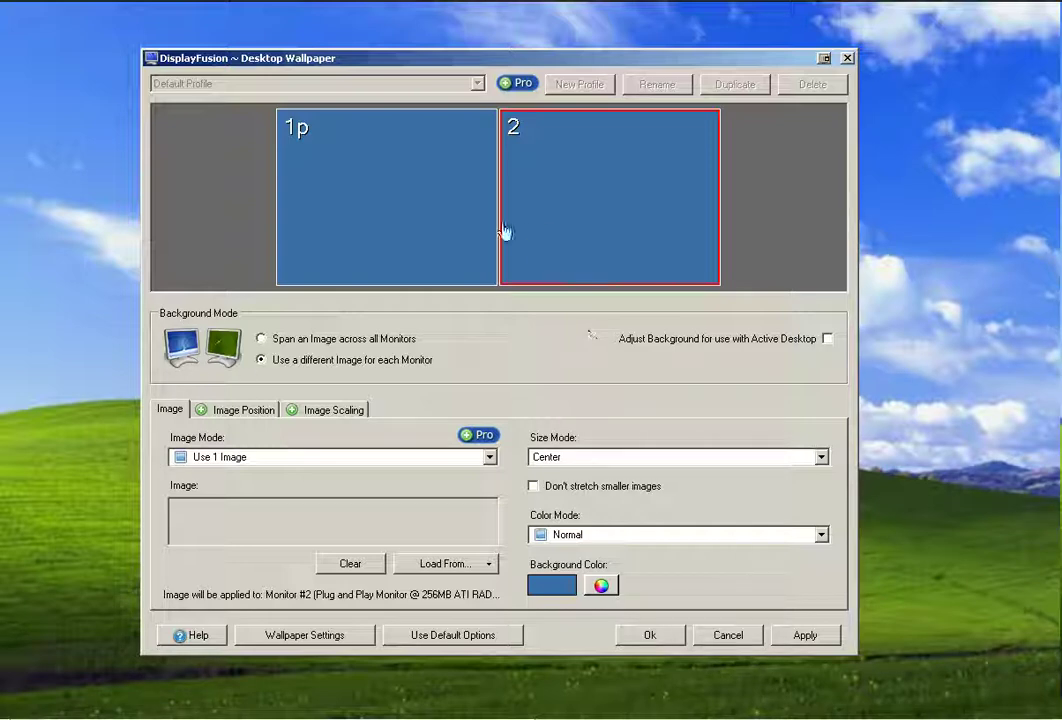
click(489, 457)
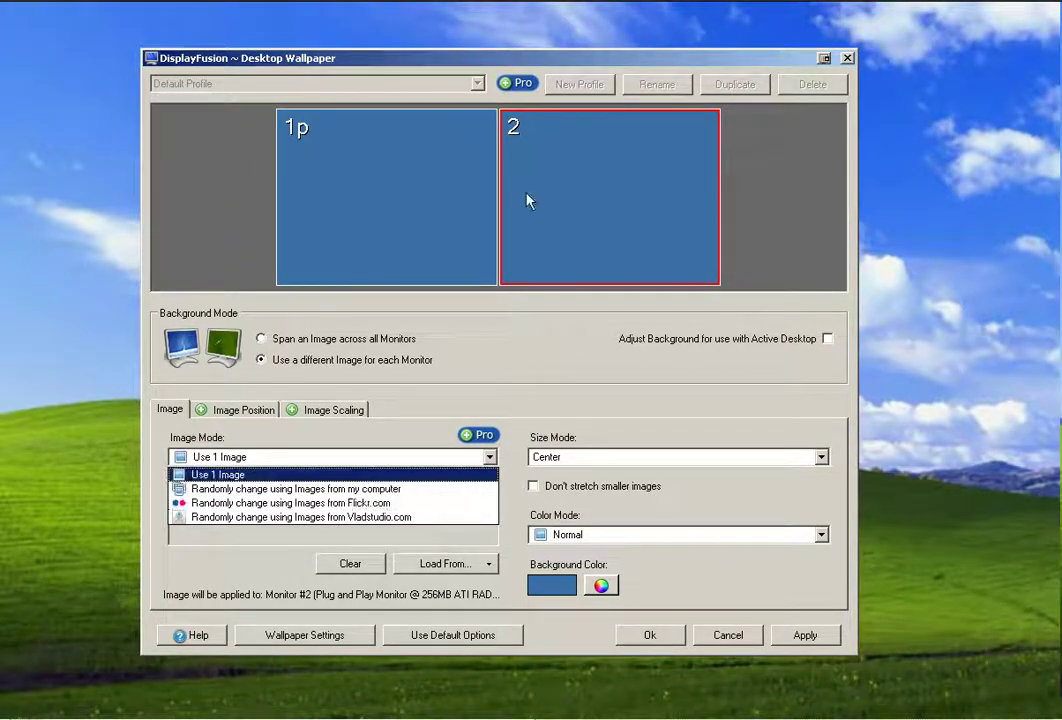
click(446, 204)
click(420, 212)
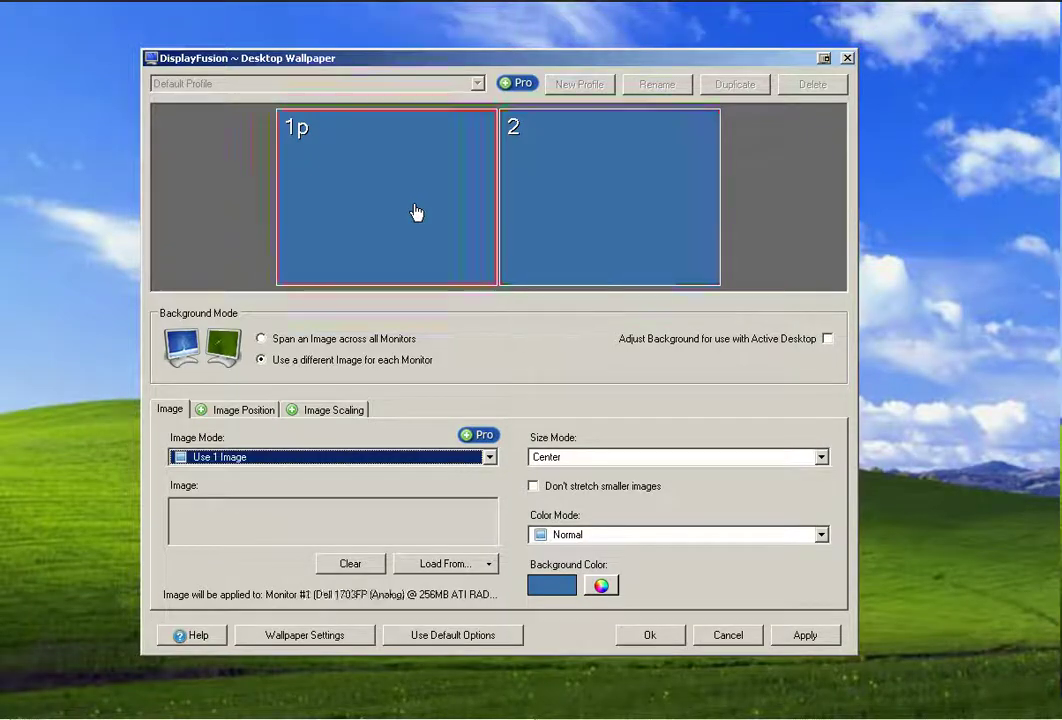
click(571, 200)
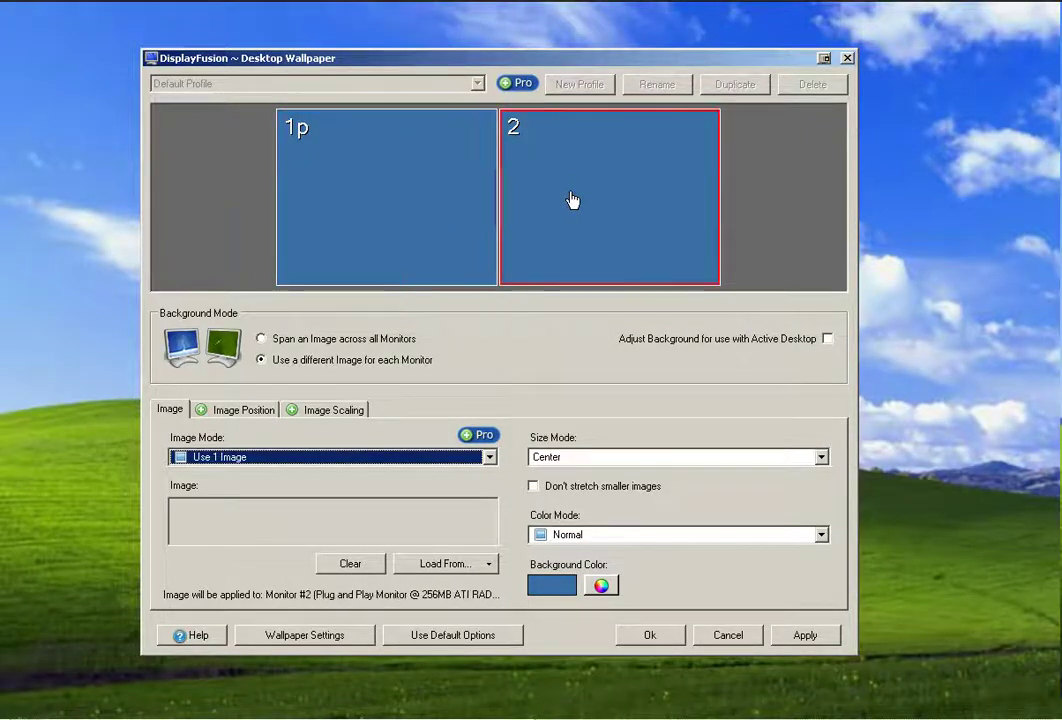
click(448, 217)
click(283, 340)
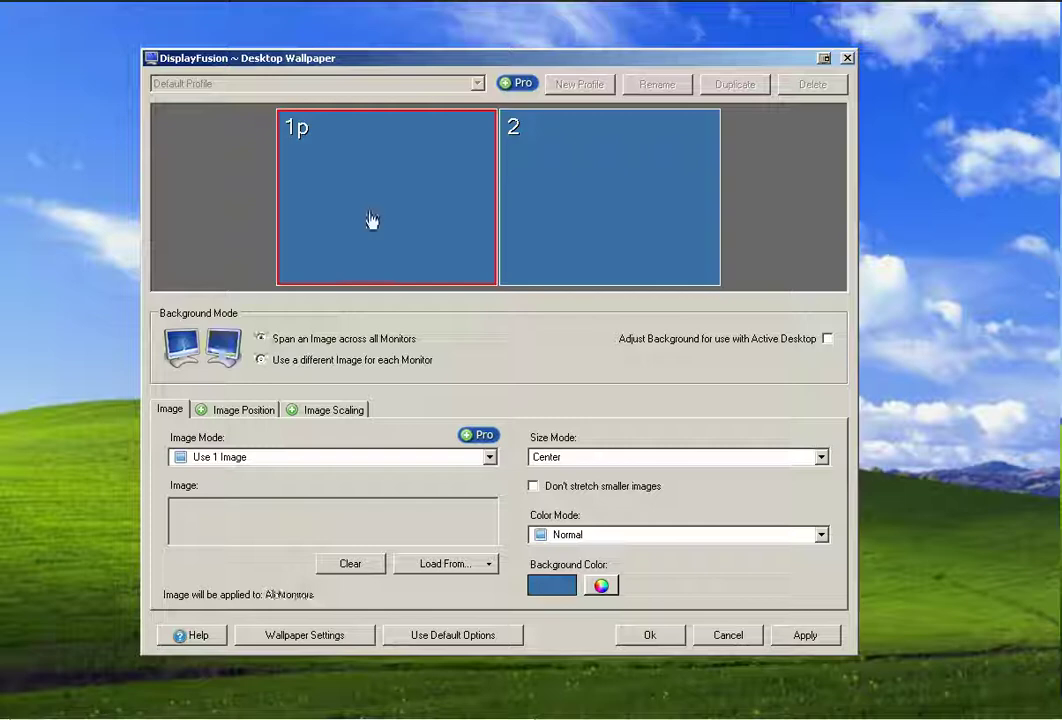
- Load Dual-Bliss-2560x1024.jpg from My Computer and apply it as the spanning wallpaper
click(491, 565)
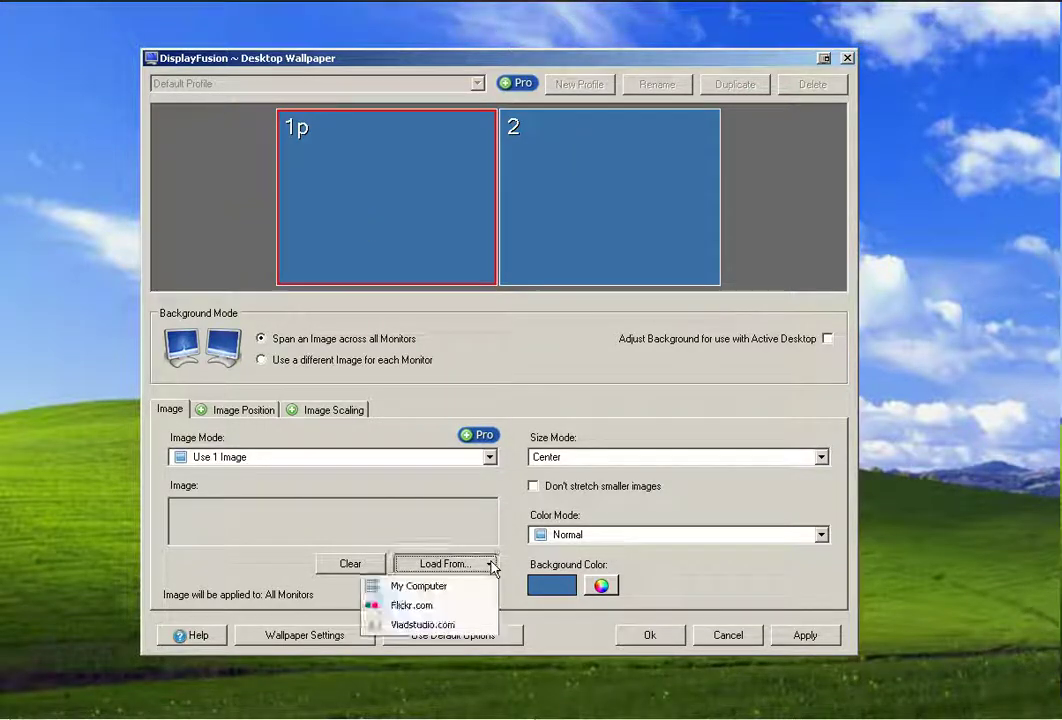
click(427, 594)
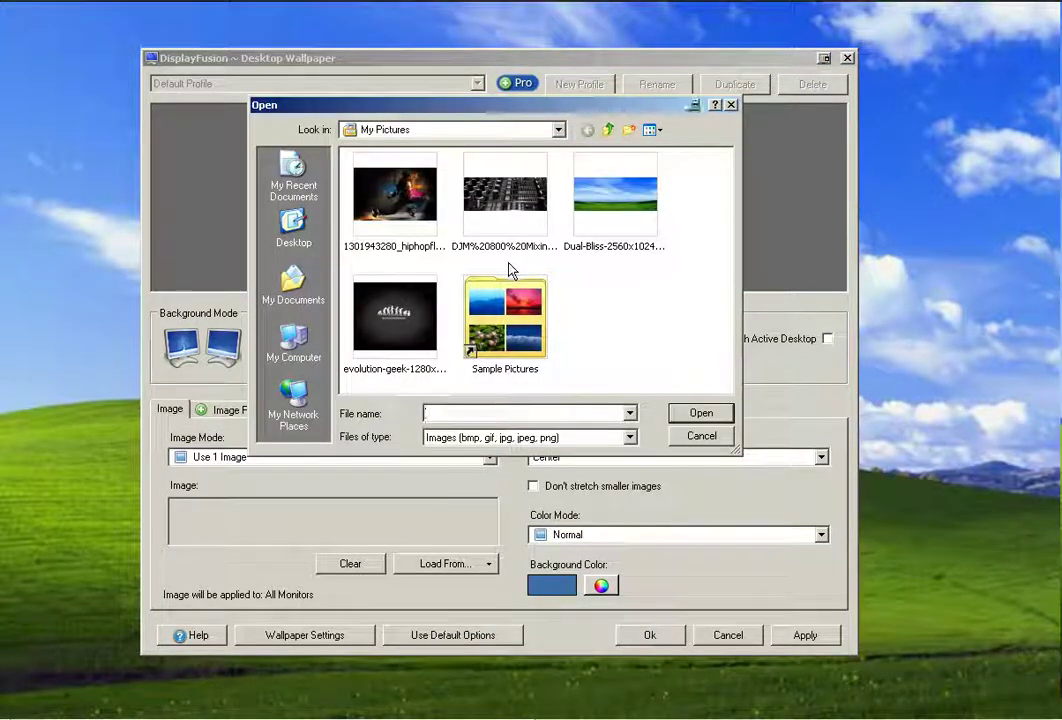
click(611, 222)
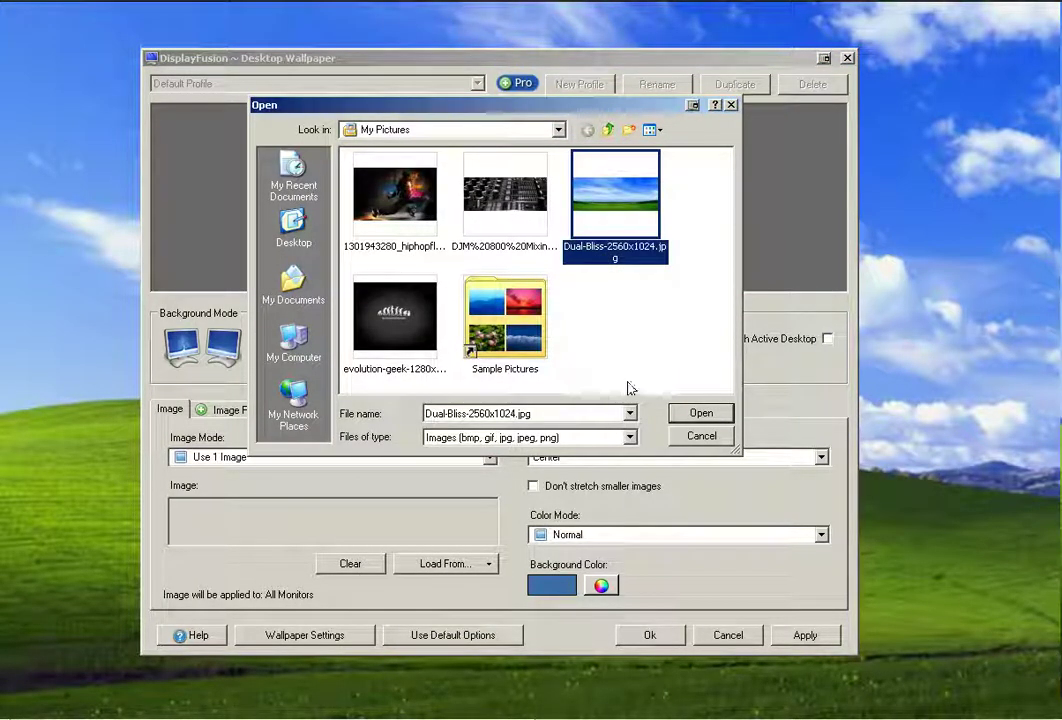
click(697, 413)
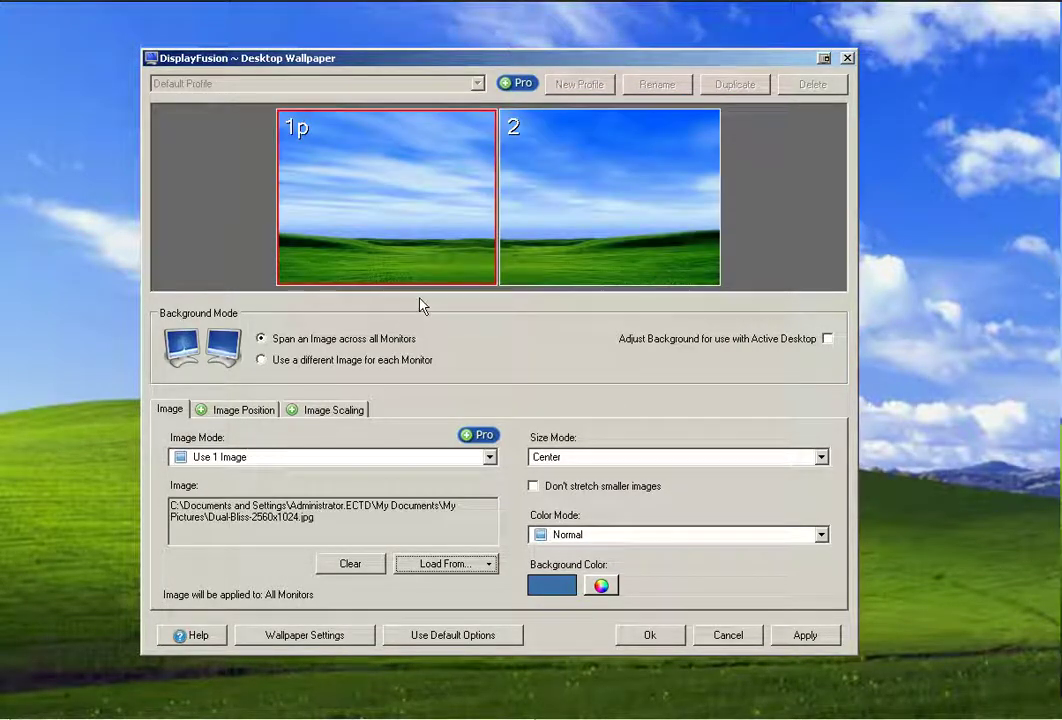
click(805, 635)
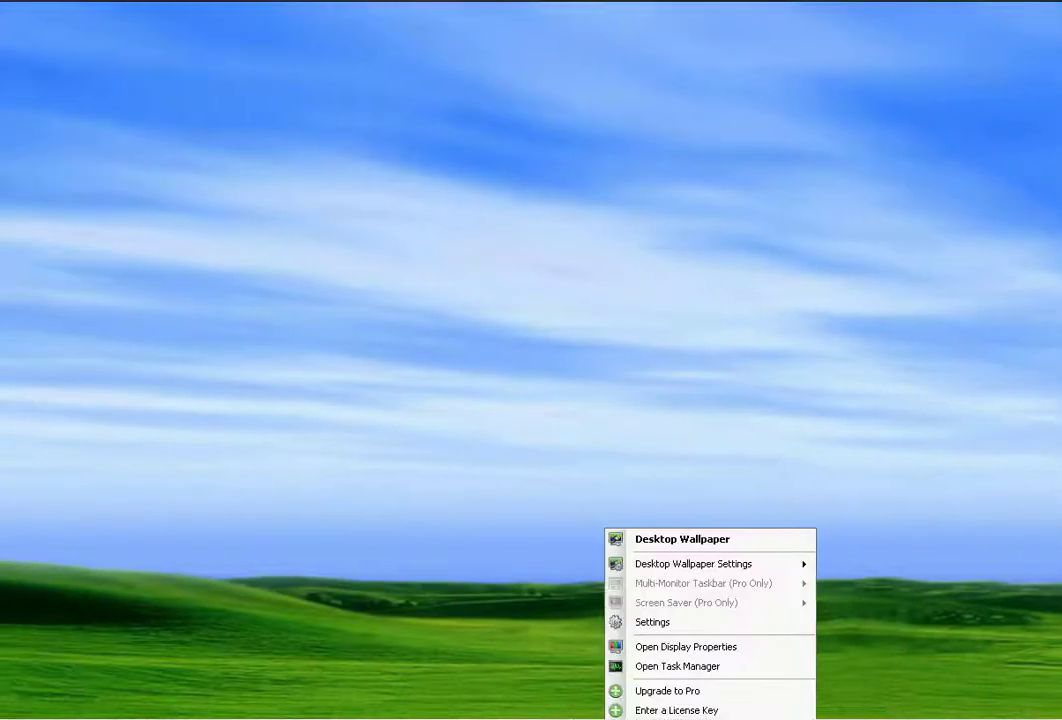
click(823, 538)
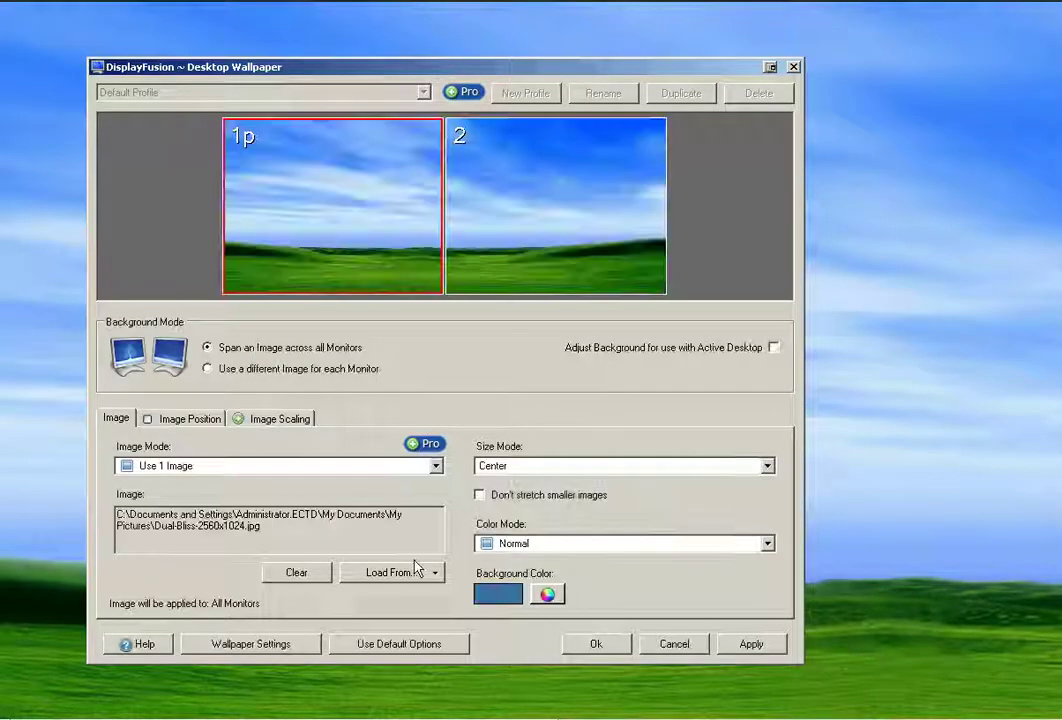
click(417, 572)
click(421, 599)
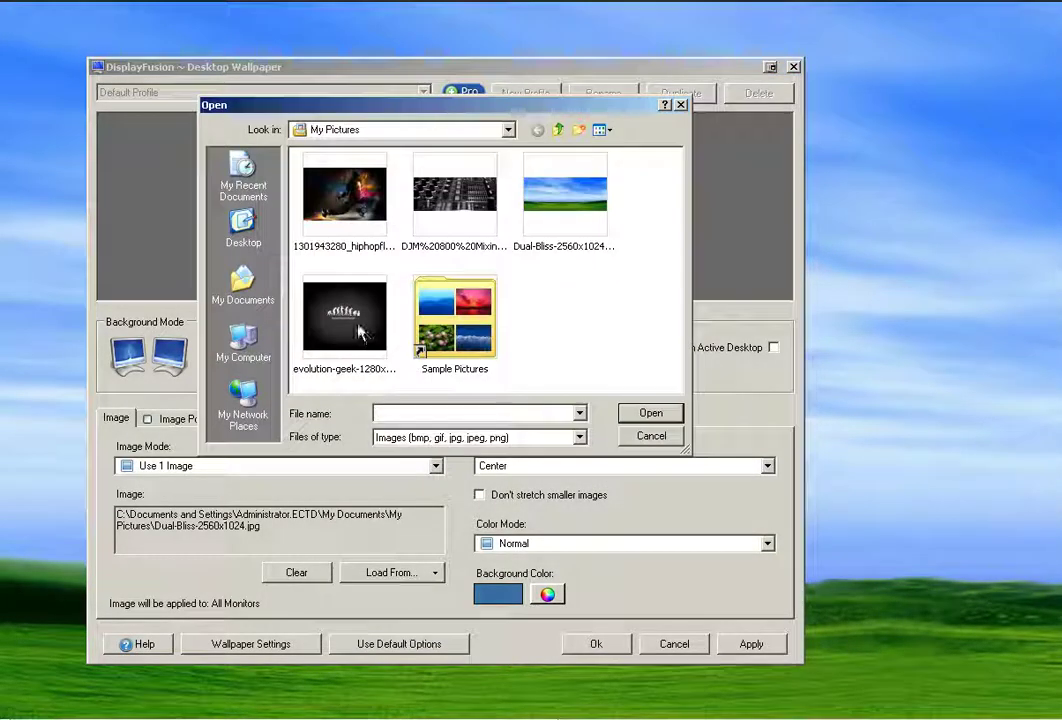
click(435, 220)
click(350, 200)
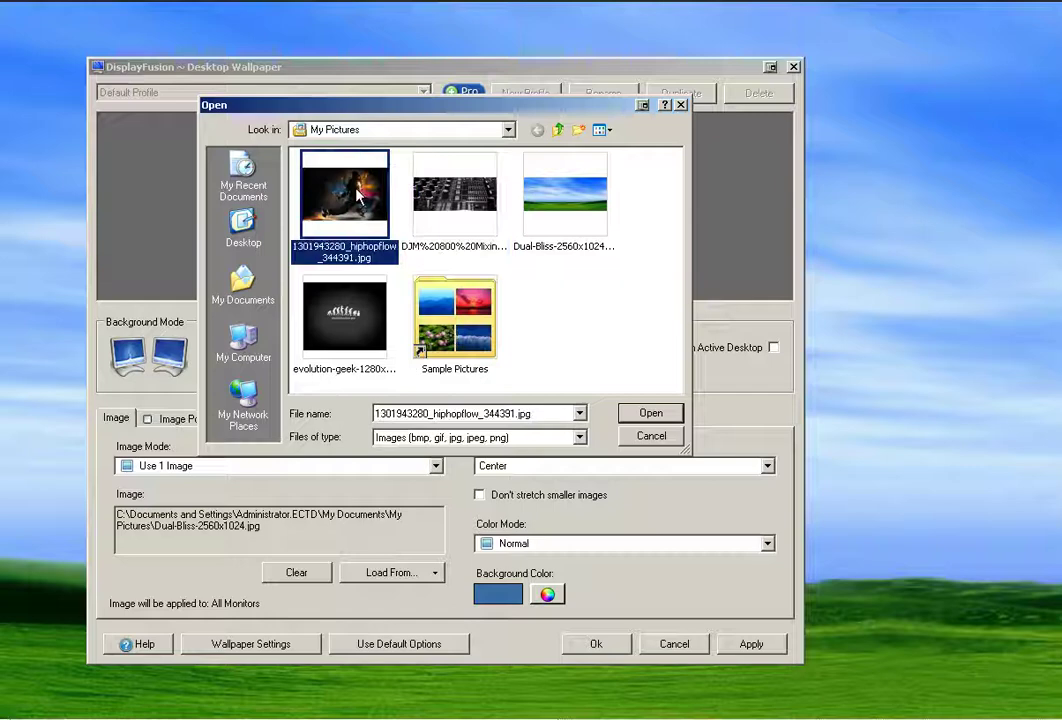
click(648, 412)
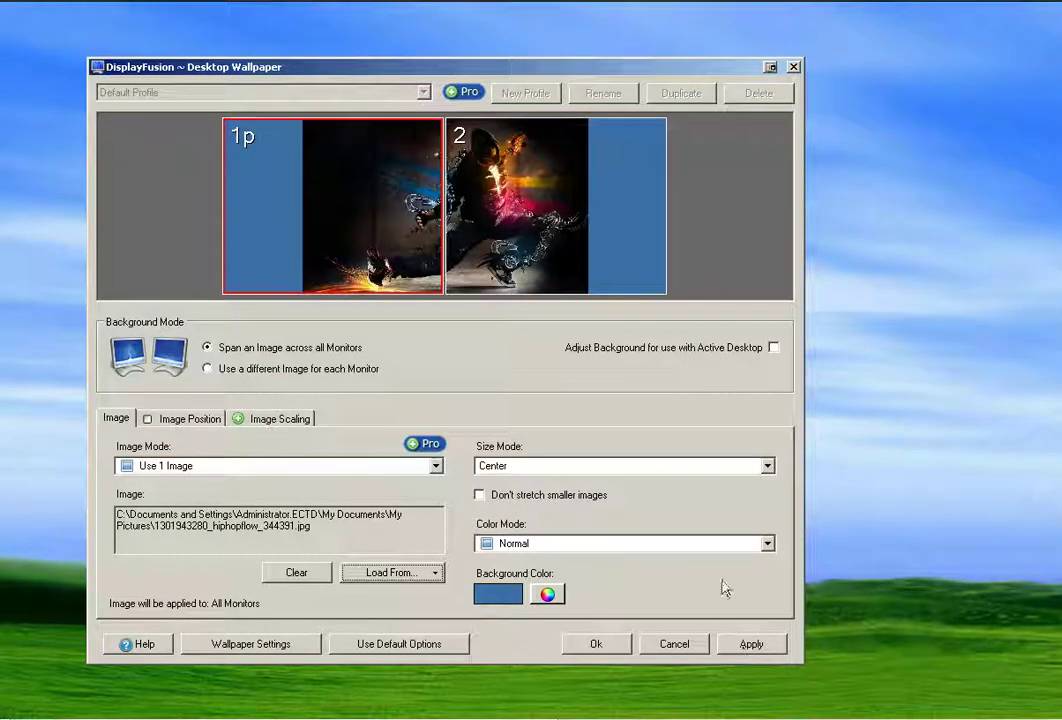
- Set Size Mode to Stretch, apply the hip-hop wallpaper, and close with OK
click(766, 466)
click(718, 498)
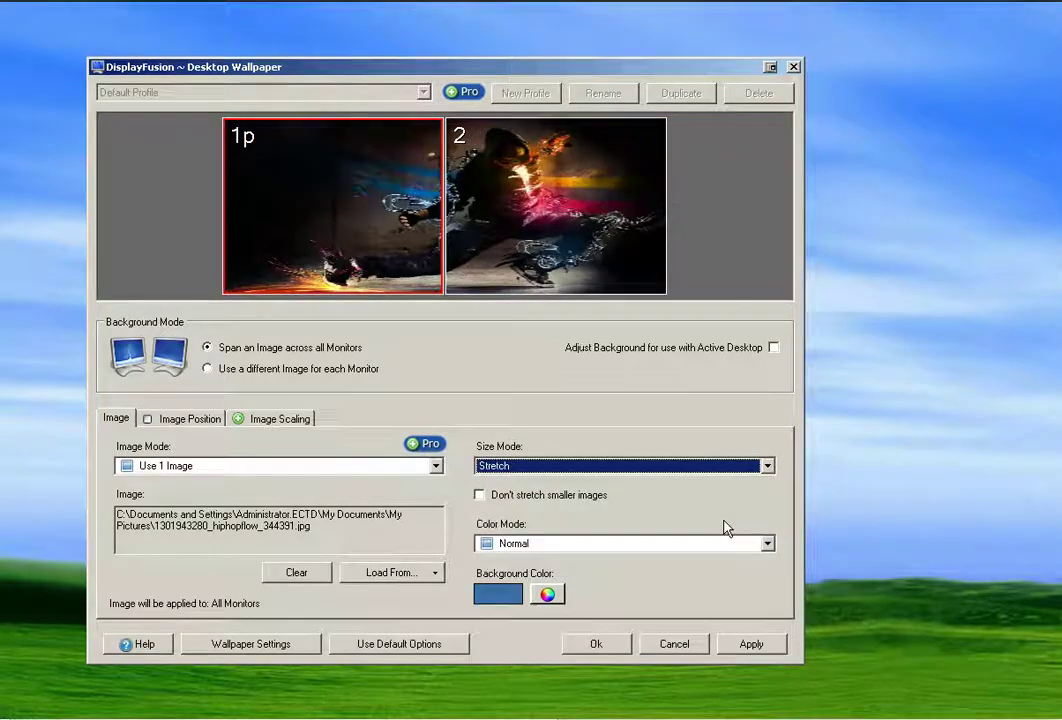
click(752, 643)
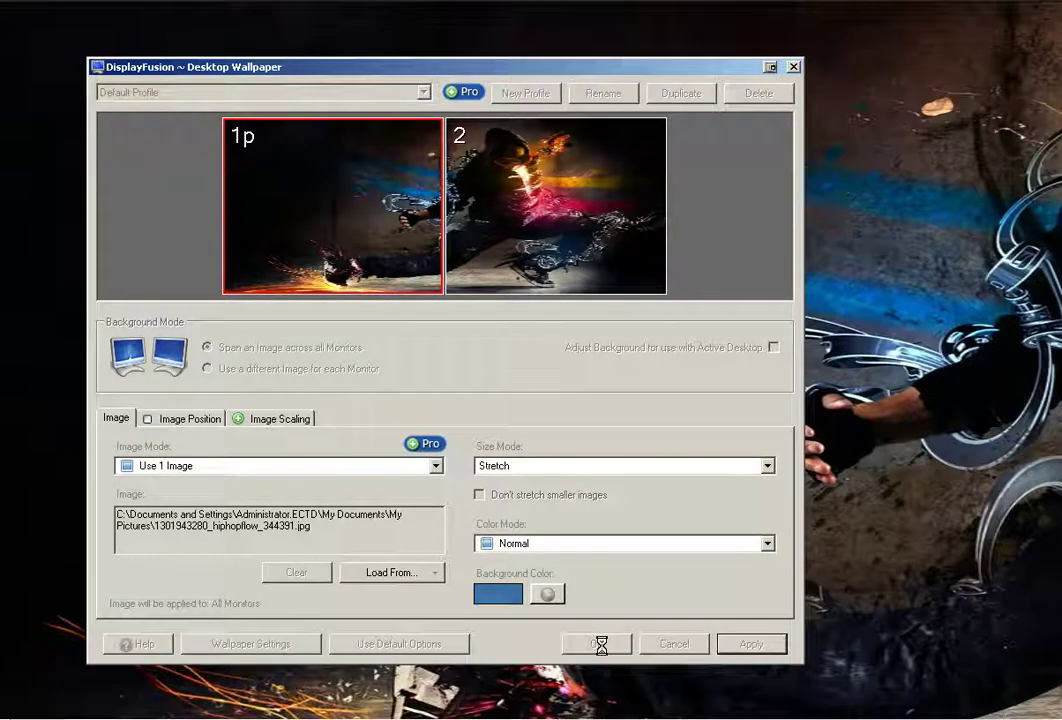
click(598, 644)
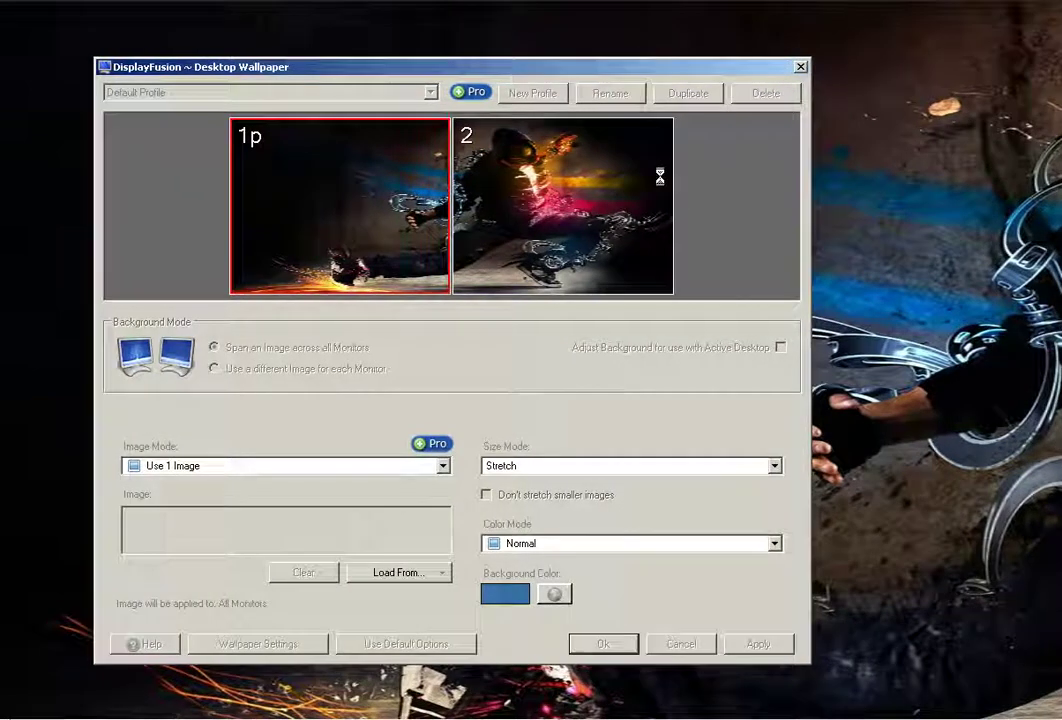